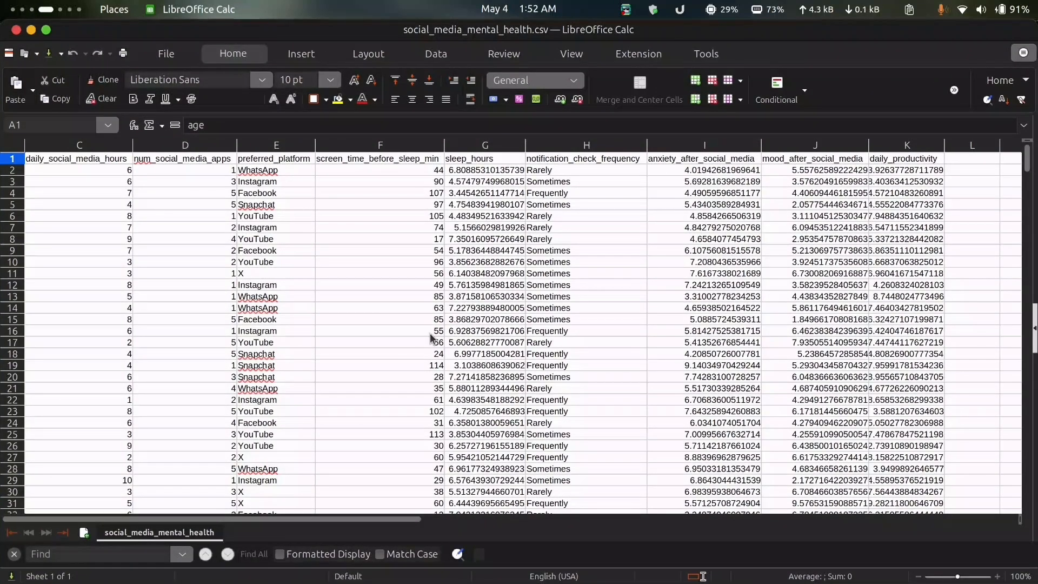
# - Look over all columns of social_media_mental_health.csv from age to daily_productivity, and switch to Altair AI Studio
pyautogui.hscroll(-3, 431, 338)
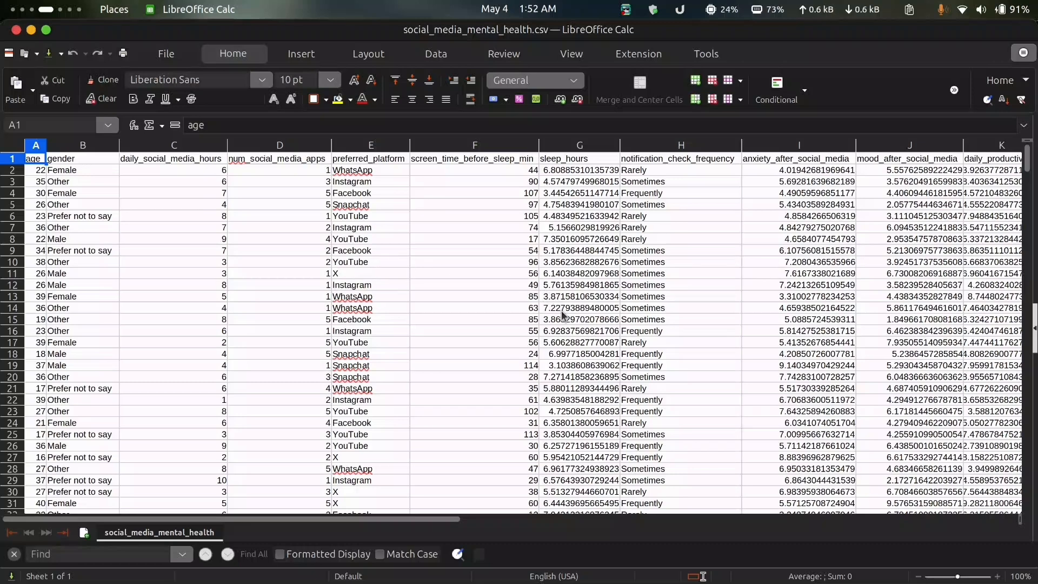
pyautogui.hscroll(5, 535, 363)
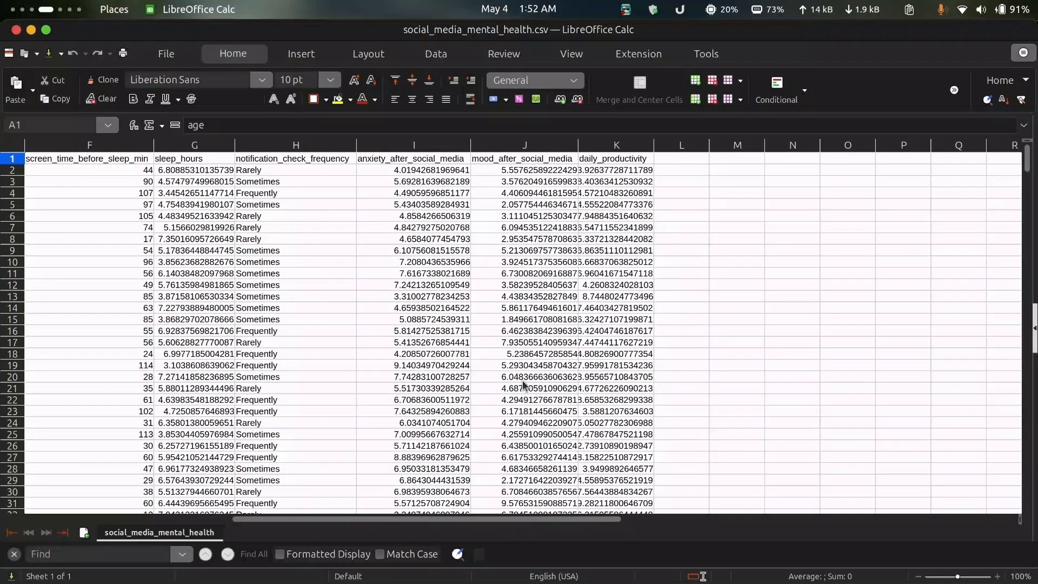
pyautogui.hscroll(2, 522, 380)
pyautogui.hscroll(-2, 522, 381)
pyautogui.hotkey('ctrl', 'alt', 'Right')
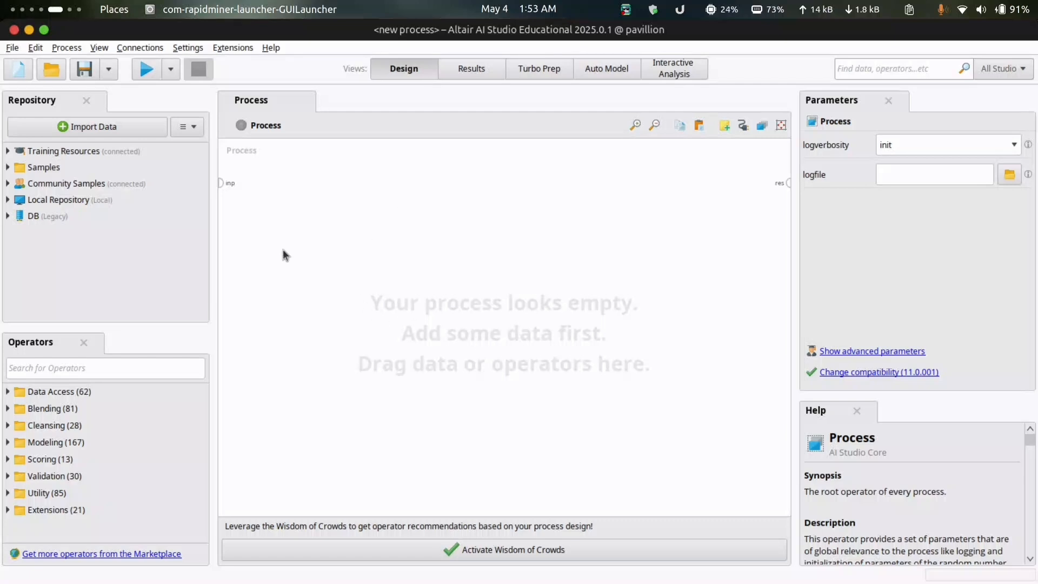
pyautogui.moveTo(60, 511); pyautogui.dragTo(64, 517)
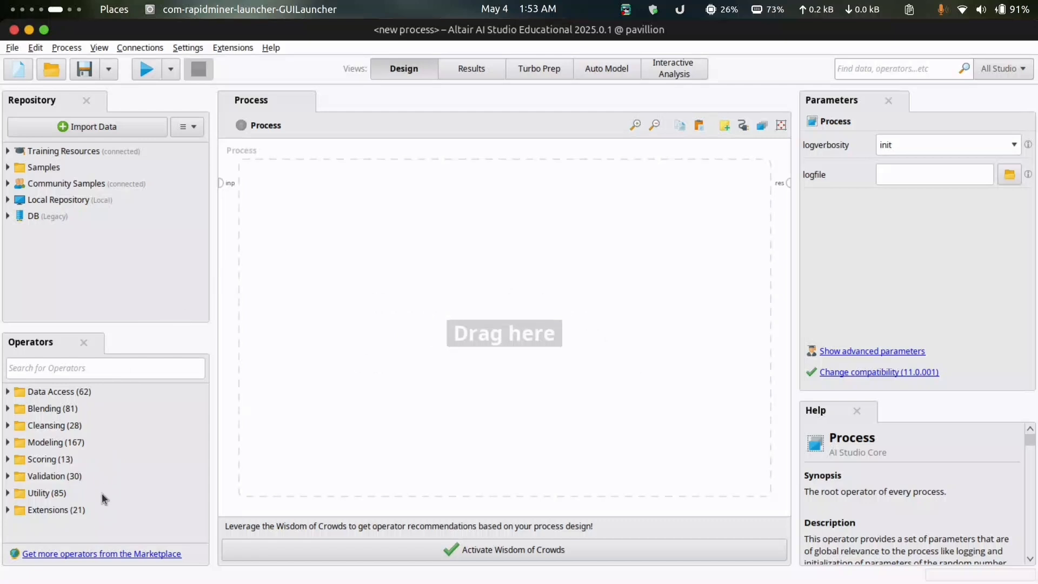
pyautogui.moveTo(105, 472); pyautogui.dragTo(112, 513)
pyautogui.click(595, 77)
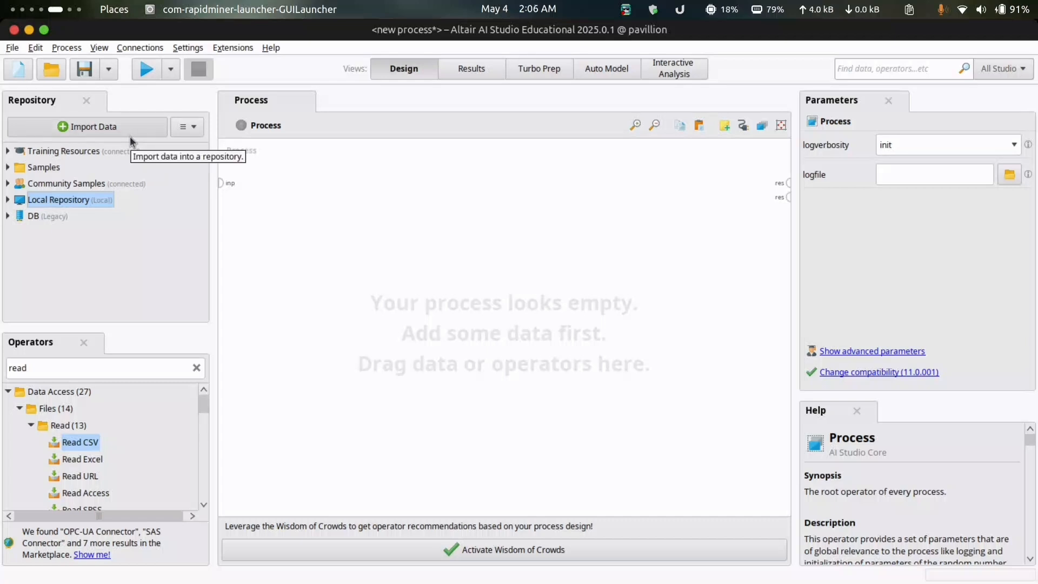
# - Find the Read CSV operator with the search term "read" and add it to the empty process
pyautogui.doubleClick(37, 369)
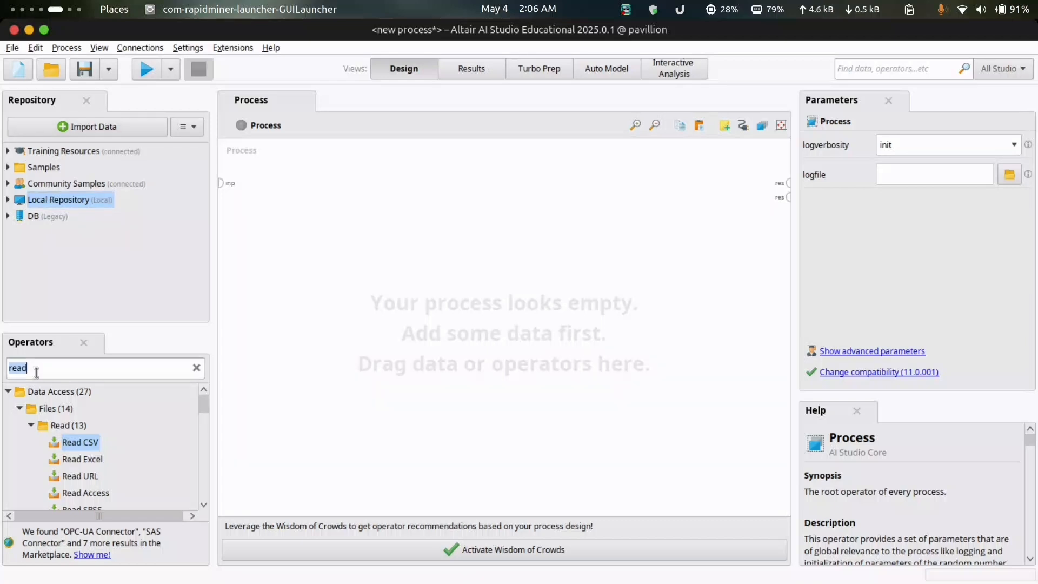
pyautogui.click(98, 369)
pyautogui.moveTo(75, 443); pyautogui.dragTo(311, 292)
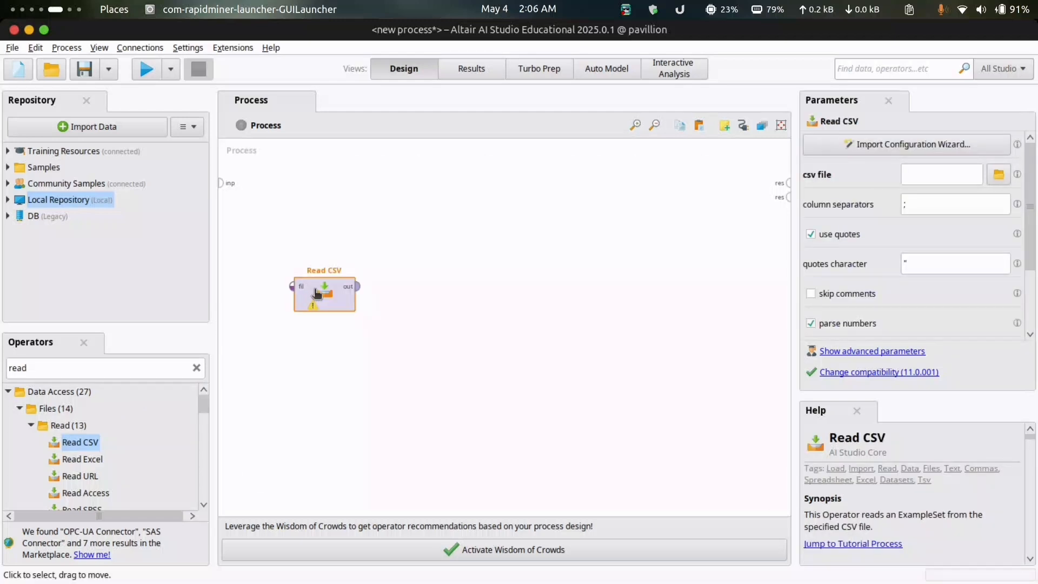
pyautogui.moveTo(316, 292); pyautogui.dragTo(371, 225)
# - Open the import wizard of Read CSV and choose social_media_mental_health.csv from the last directory as the data file
pyautogui.doubleClick(317, 300)
pyautogui.click(241, 170)
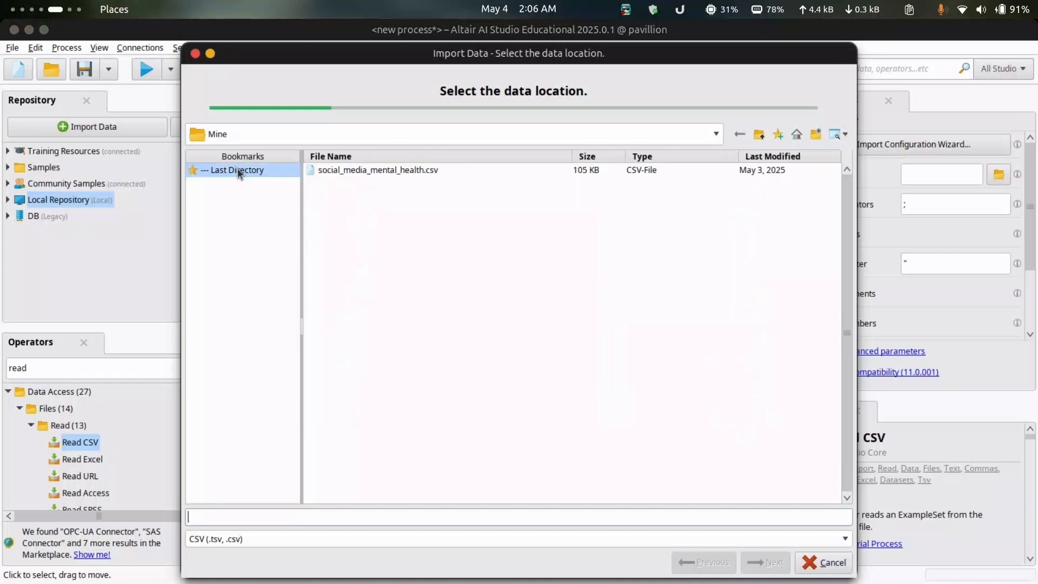
pyautogui.click(332, 173)
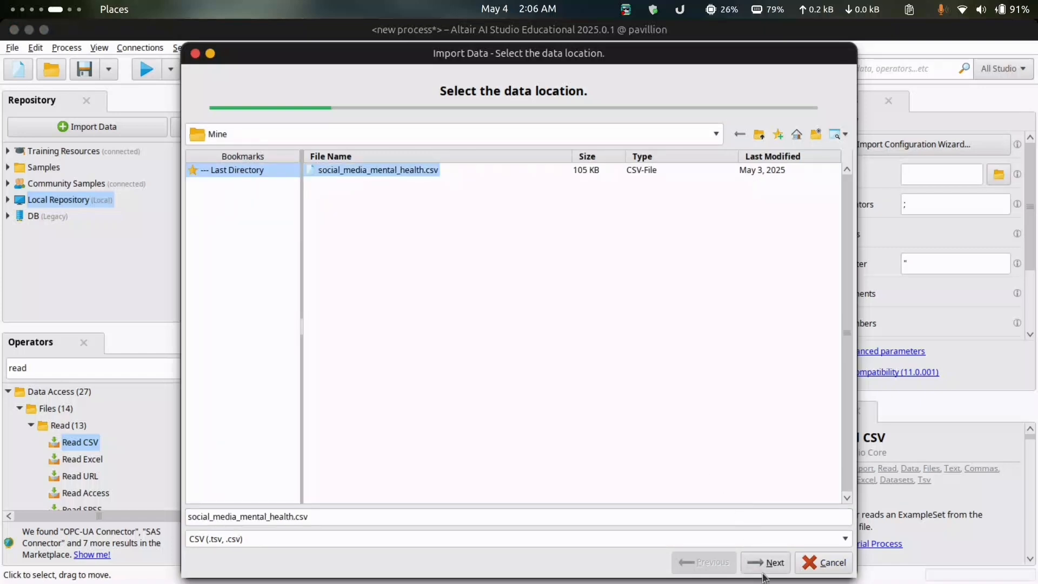
pyautogui.click(778, 560)
# - Check the data preview, accept the detected format, enable replacing errors with missing values, and finish the import
pyautogui.scroll(-8, 716, 440)
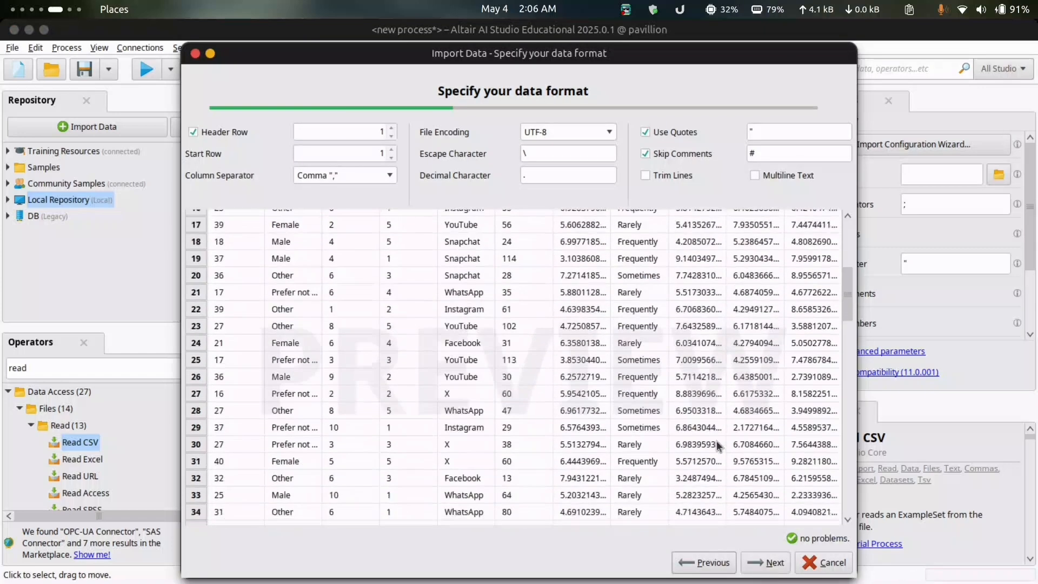
pyautogui.scroll(8, 716, 440)
pyautogui.scroll(-1, 715, 440)
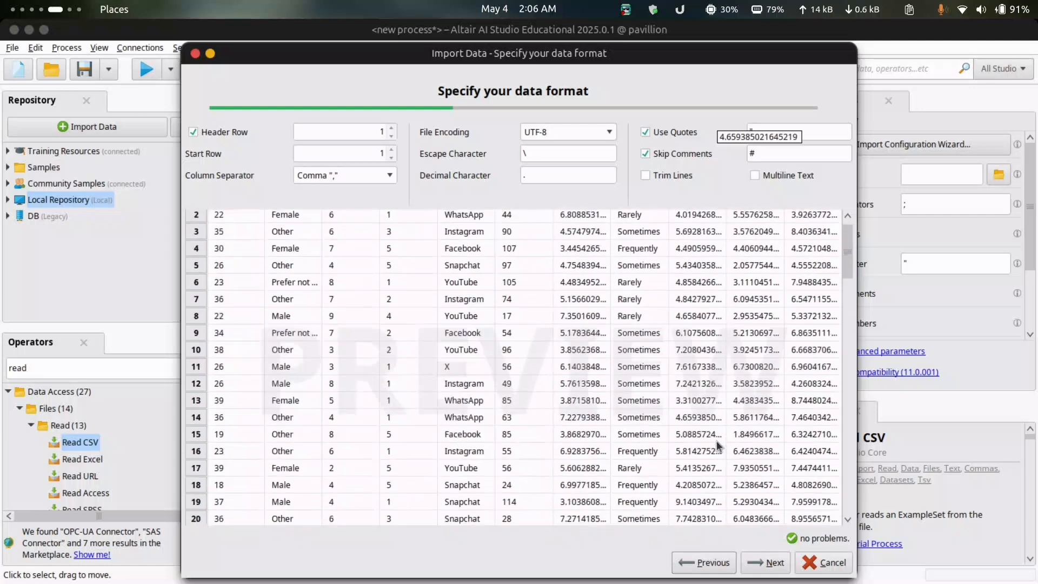
pyautogui.scroll(1, 715, 440)
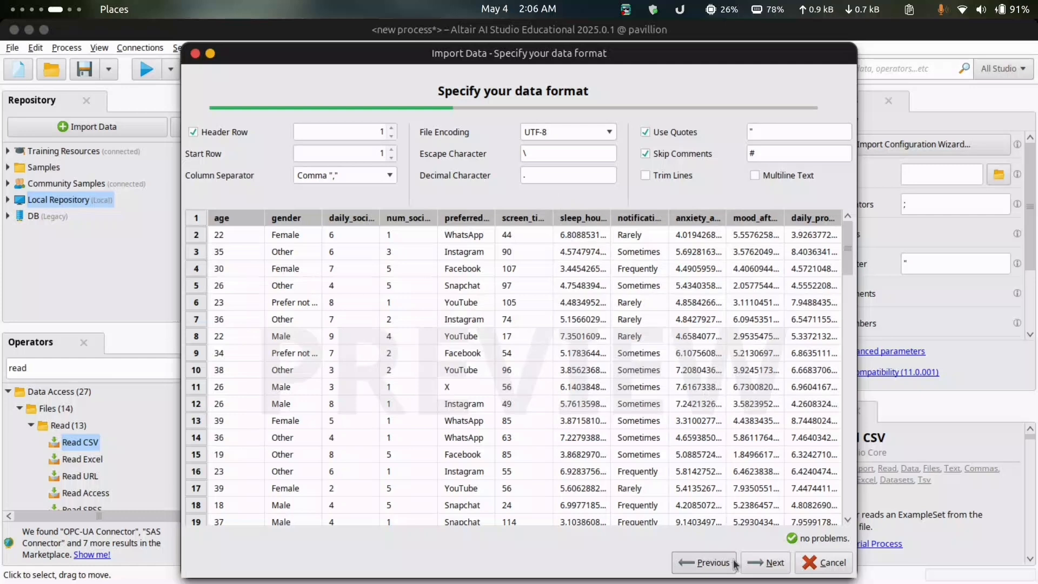
pyautogui.click(765, 562)
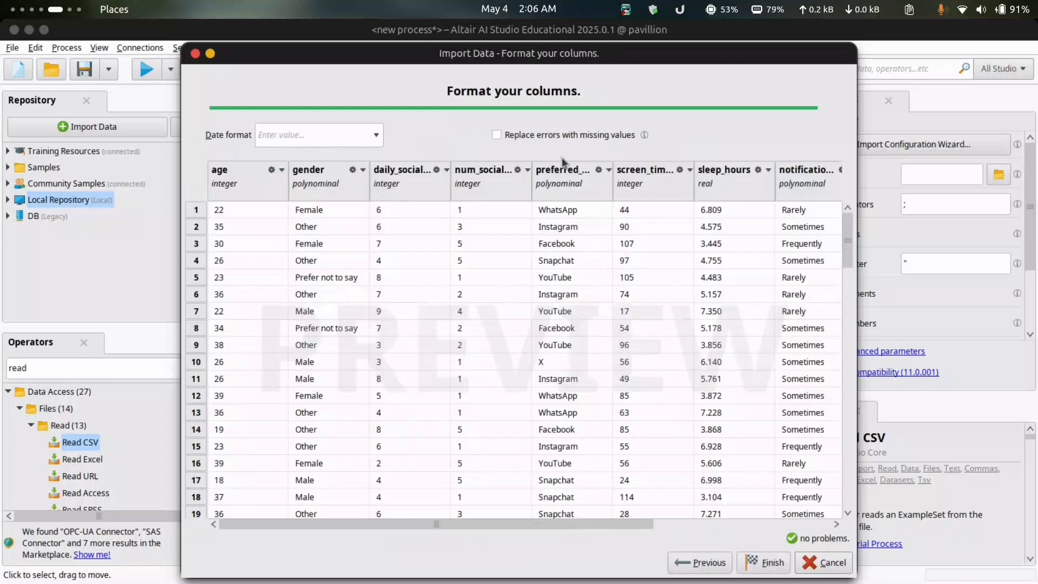
pyautogui.click(513, 137)
pyautogui.click(764, 562)
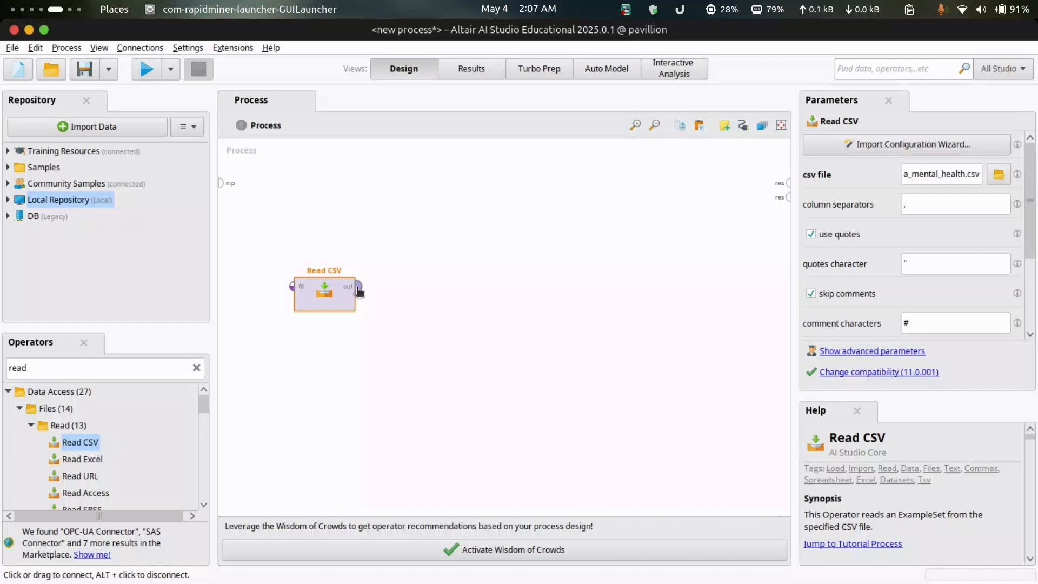
# - Connect the output of Read CSV to the first result port of the process and run it to view the rows
pyautogui.moveTo(359, 291)
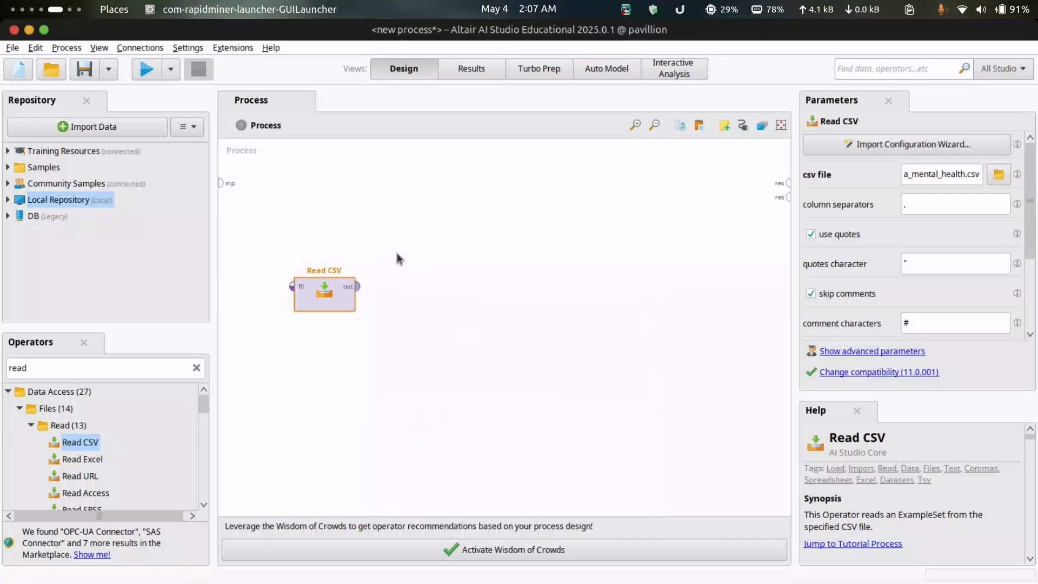
pyautogui.click(360, 290)
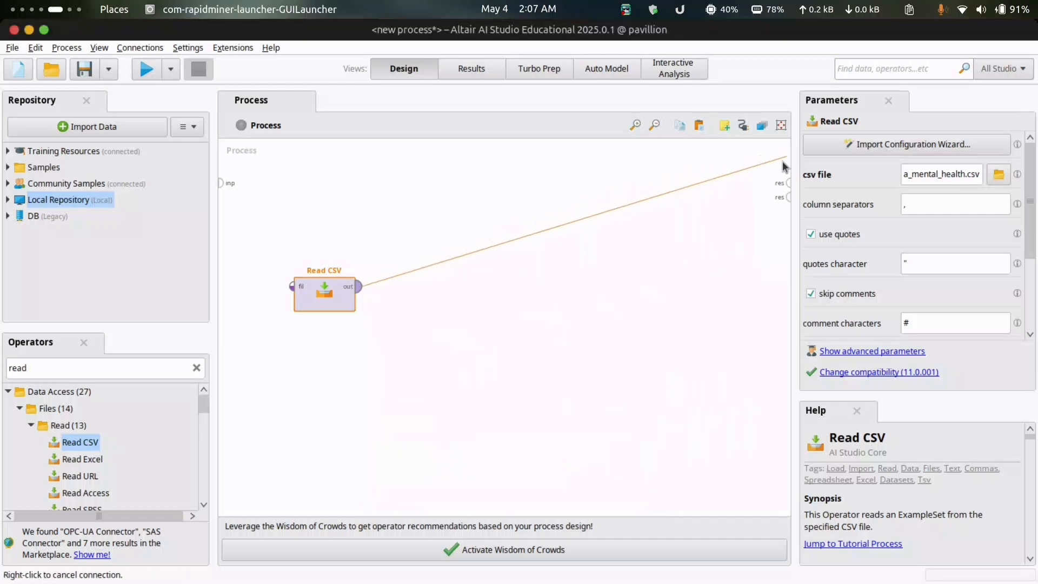
pyautogui.click(789, 182)
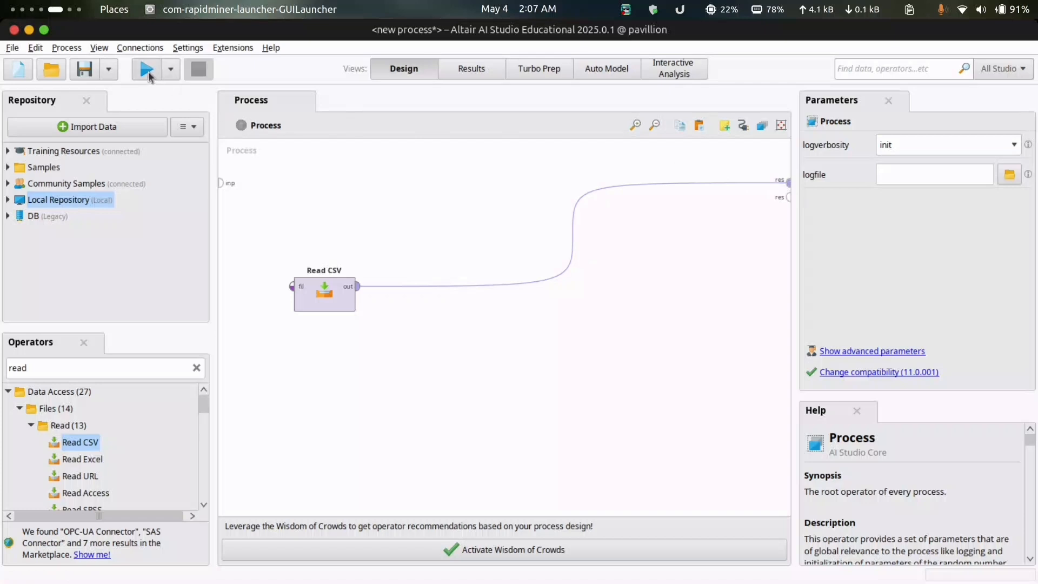
pyautogui.click(149, 74)
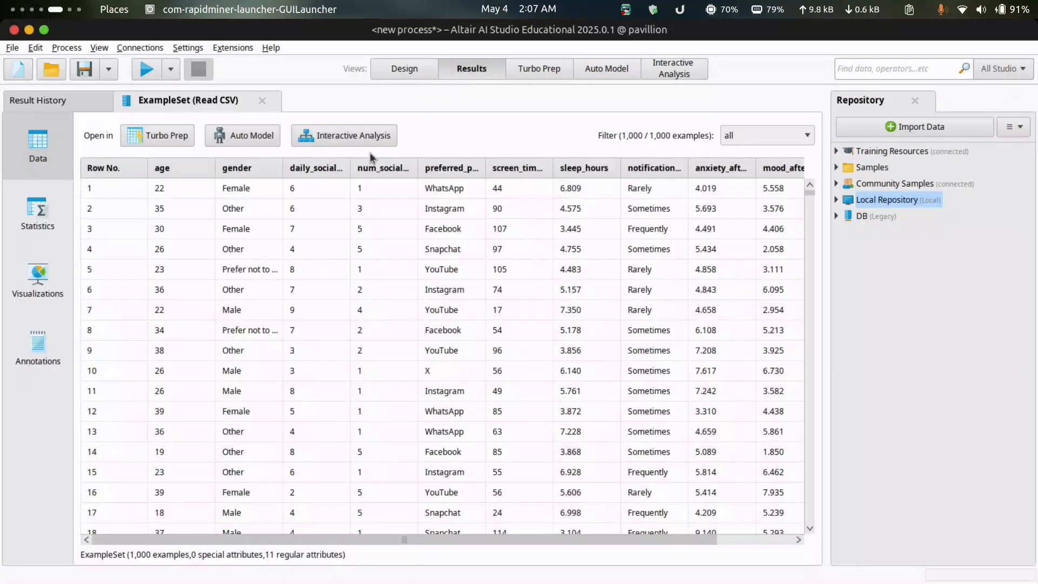
pyautogui.scroll(-4, 410, 296)
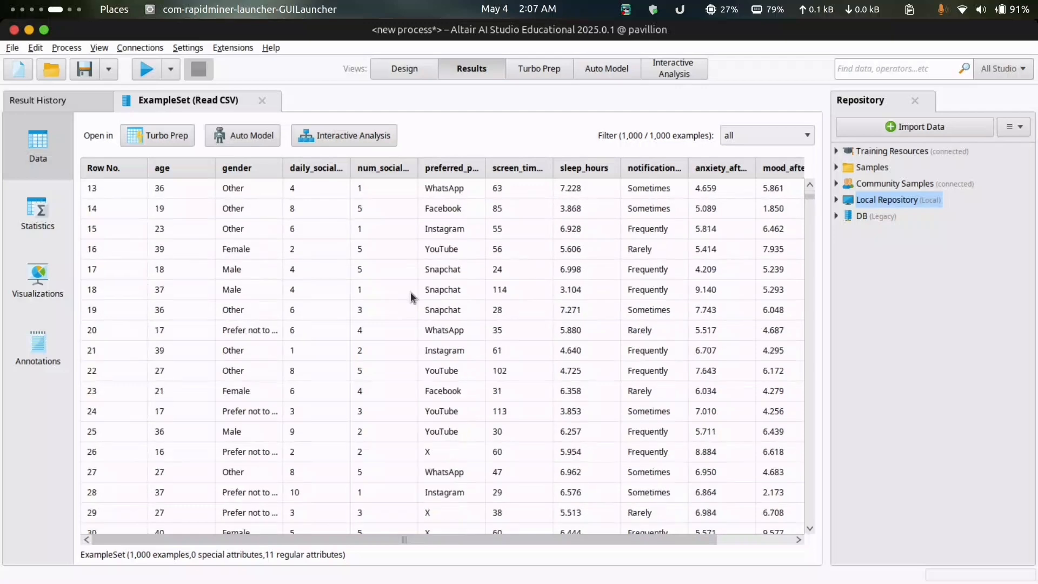
pyautogui.scroll(-2, 411, 296)
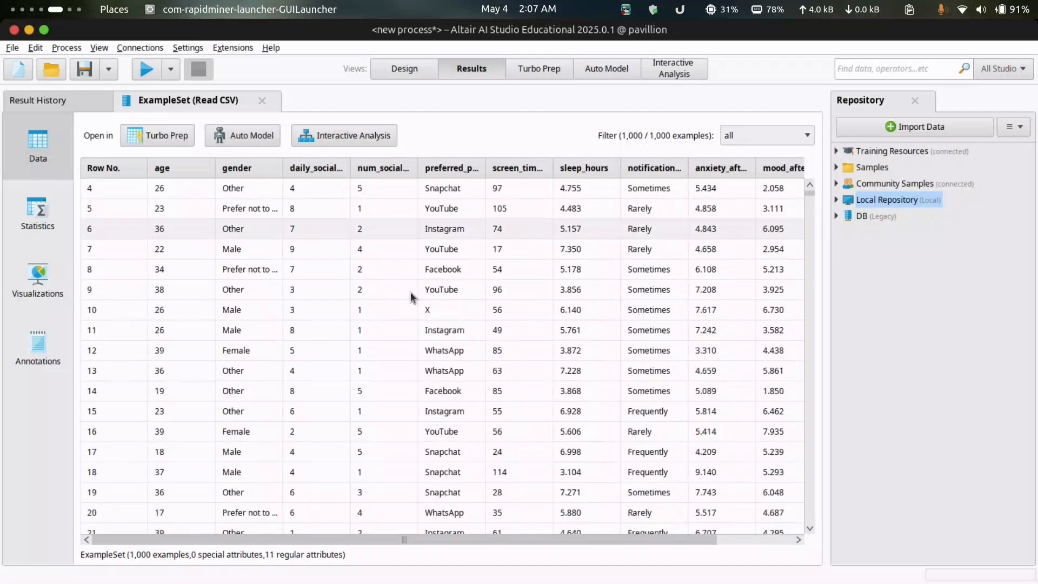
pyautogui.scroll(6, 411, 296)
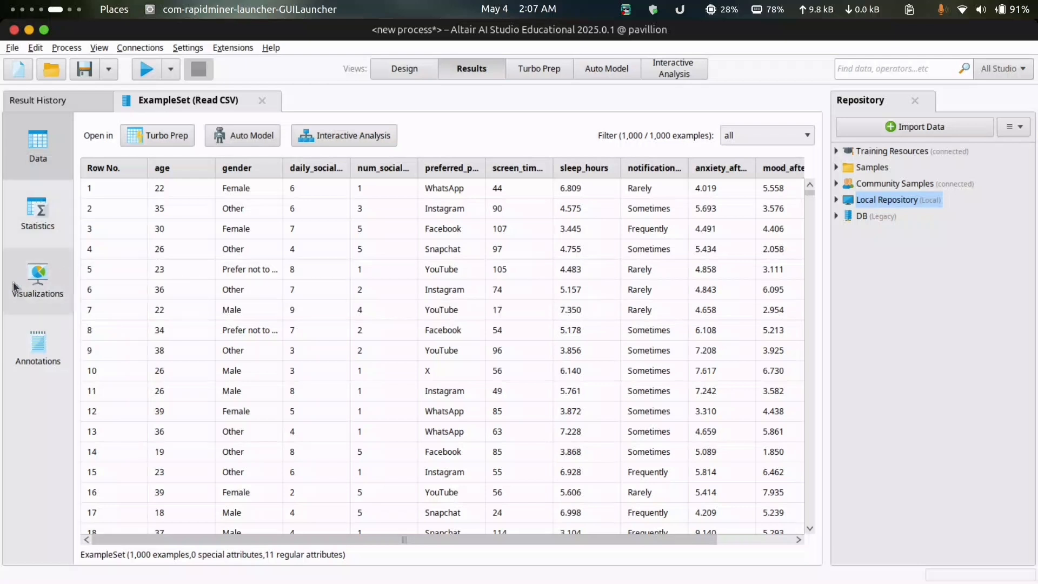
# - Visualize the result as a Pie / Donut plot with gender as the value column, grouped by gender
pyautogui.click(41, 287)
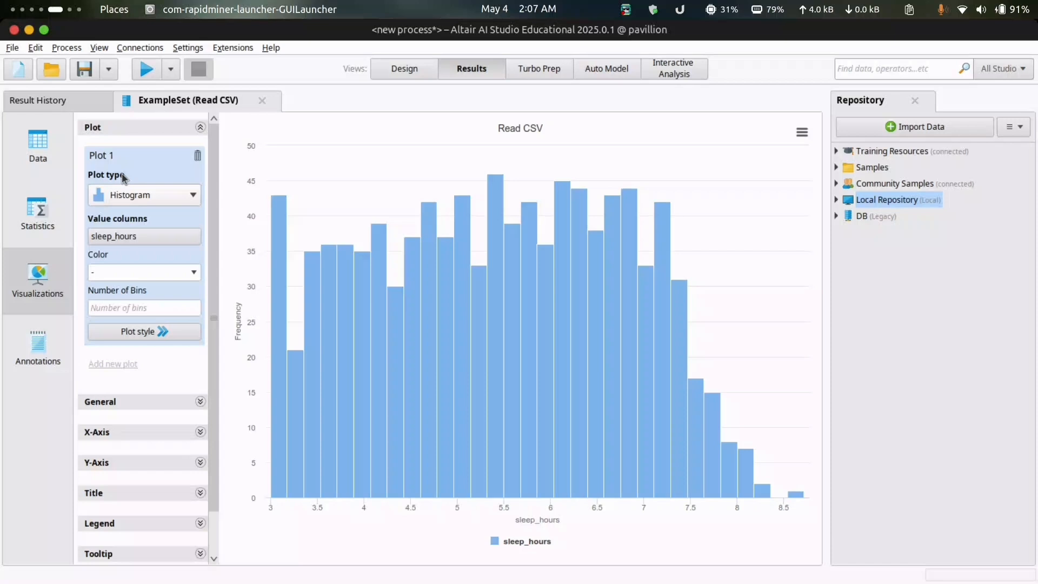
pyautogui.click(167, 196)
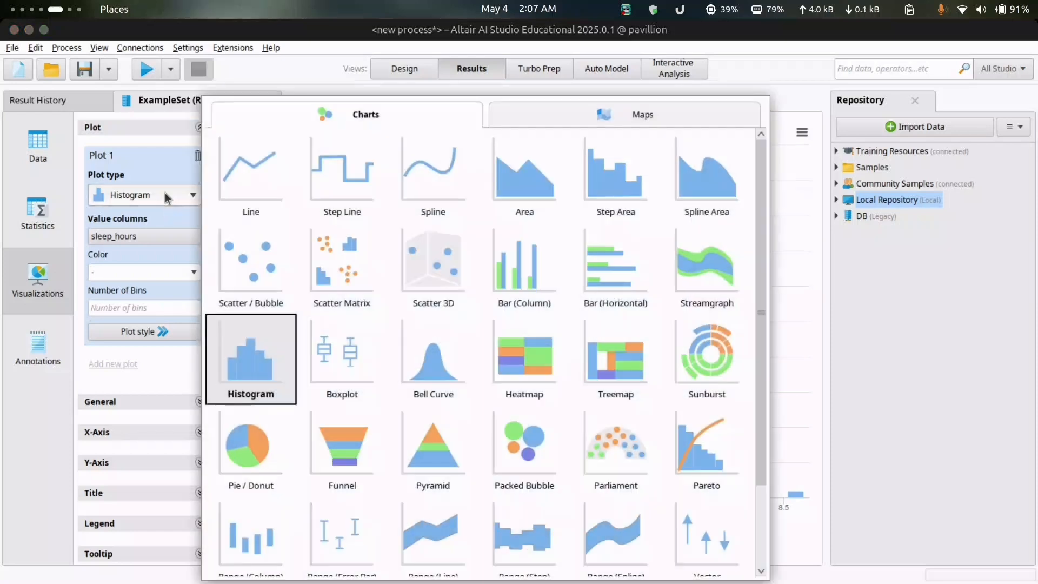
pyautogui.click(245, 468)
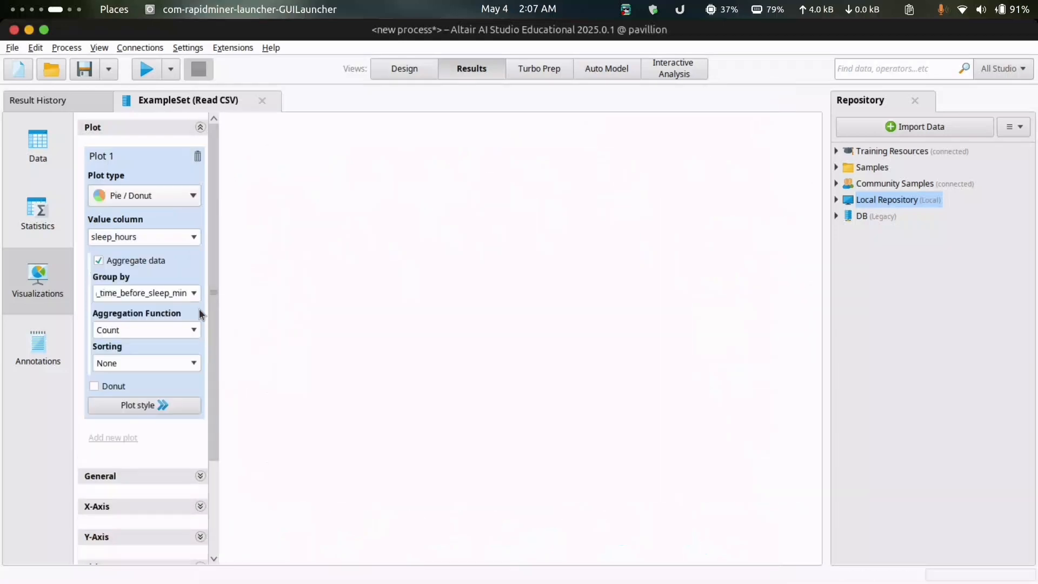
pyautogui.click(197, 238)
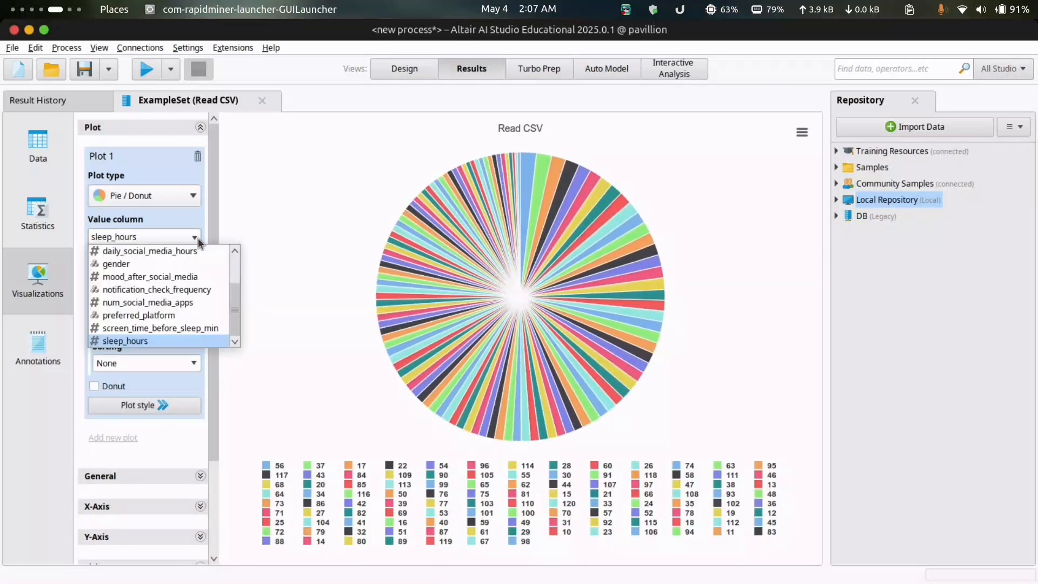
pyautogui.click(135, 263)
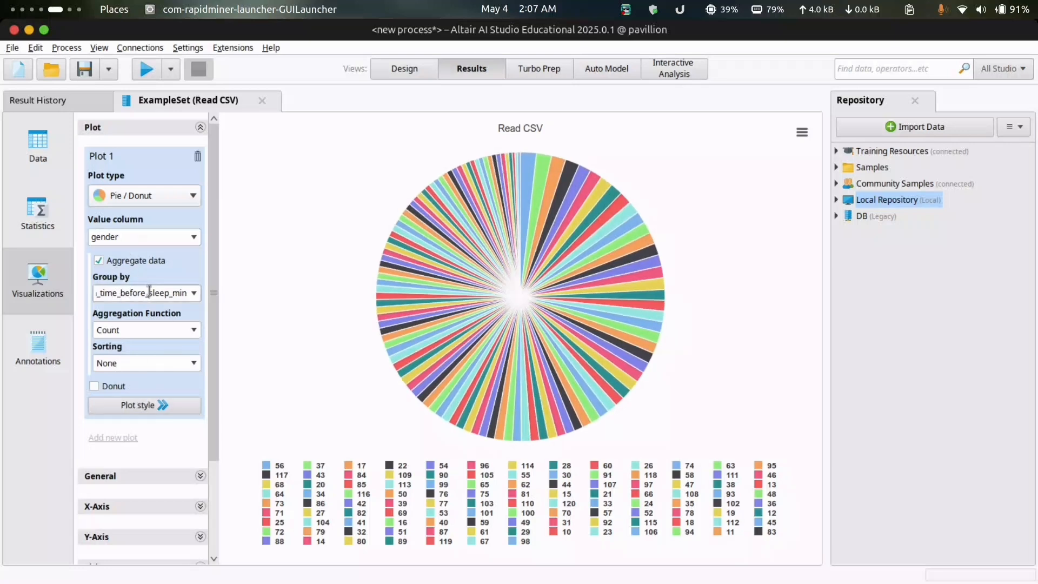
pyautogui.click(192, 293)
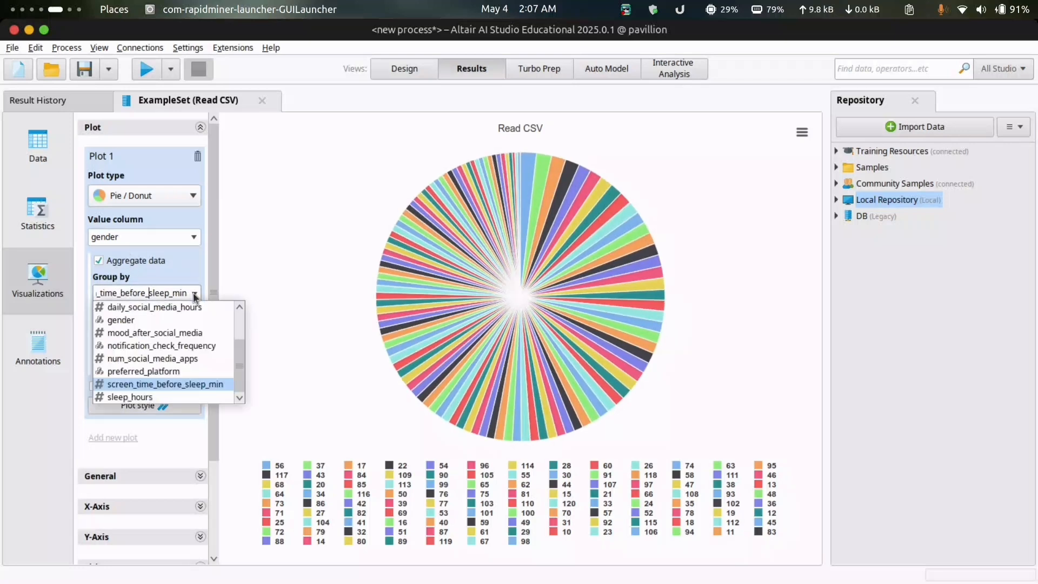
pyautogui.click(145, 320)
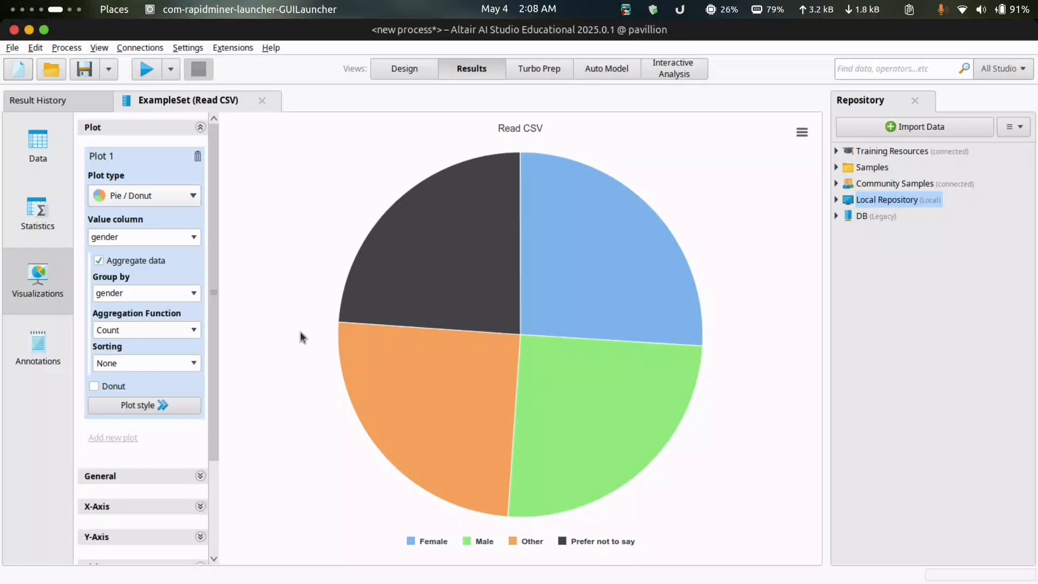
# - Change the plot type to Histogram and replace gender with age as its value column
pyautogui.click(191, 197)
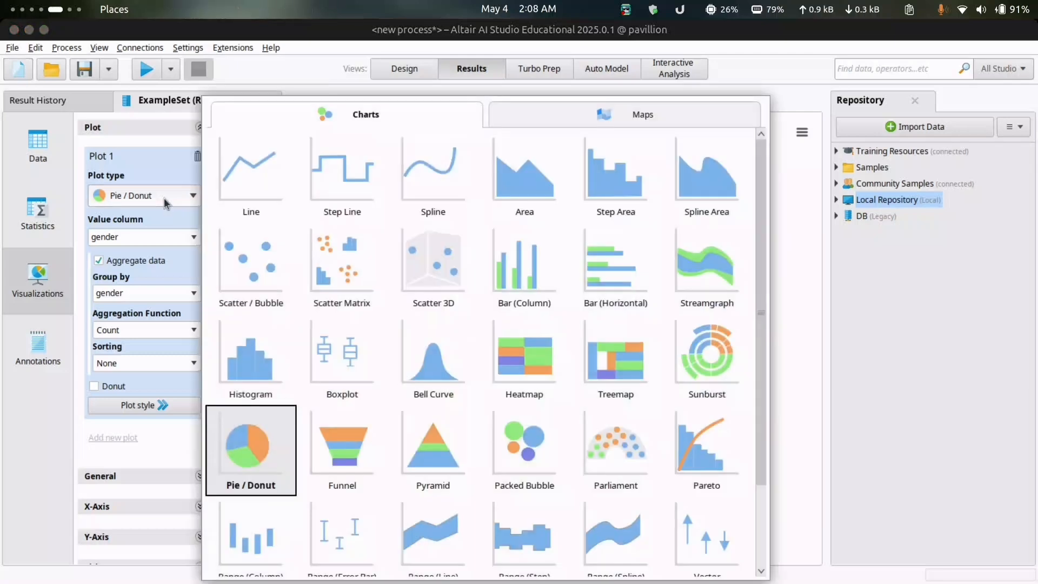
pyautogui.click(281, 353)
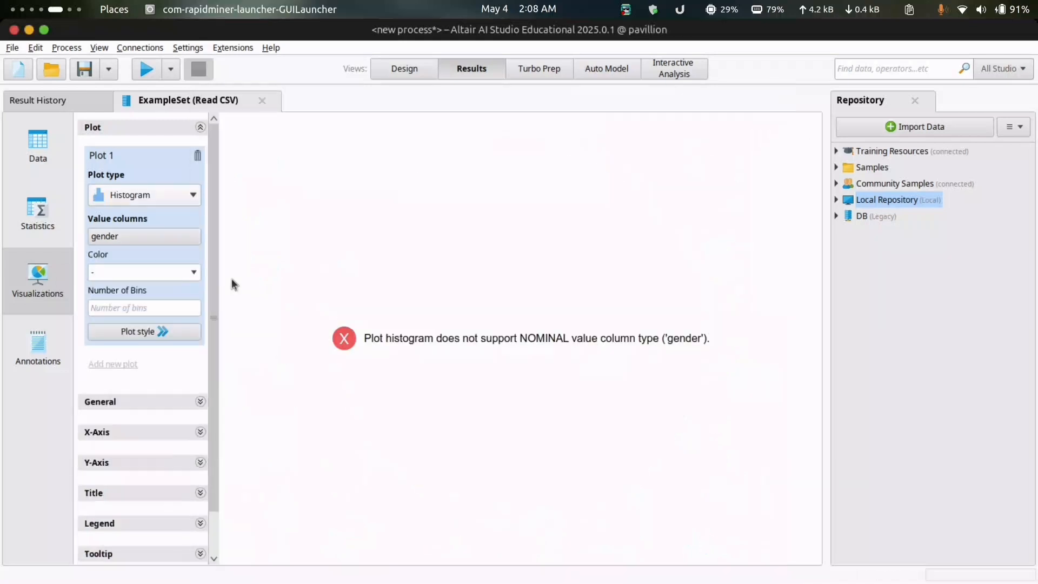
pyautogui.click(155, 235)
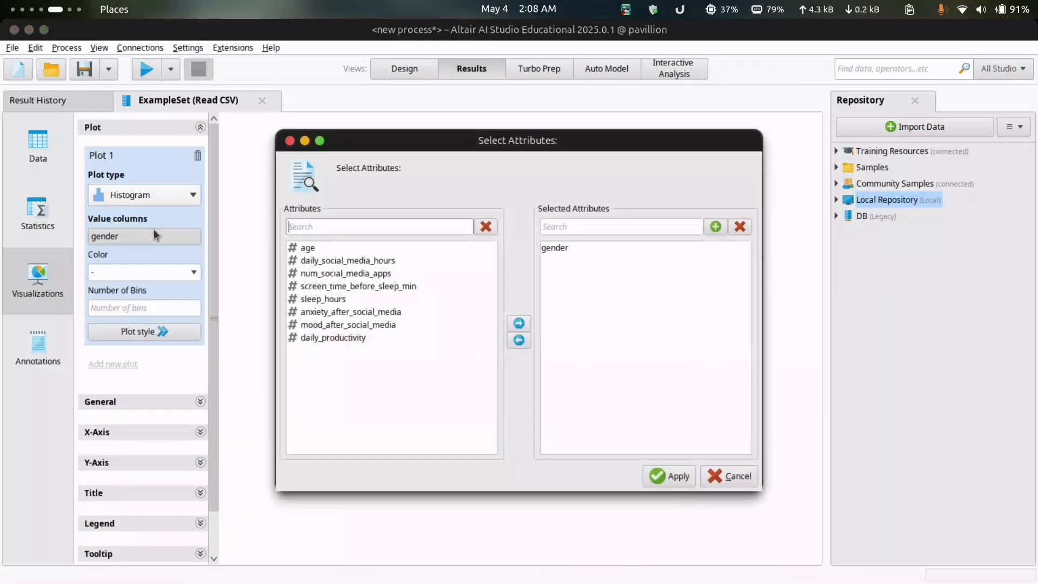
pyautogui.click(306, 248)
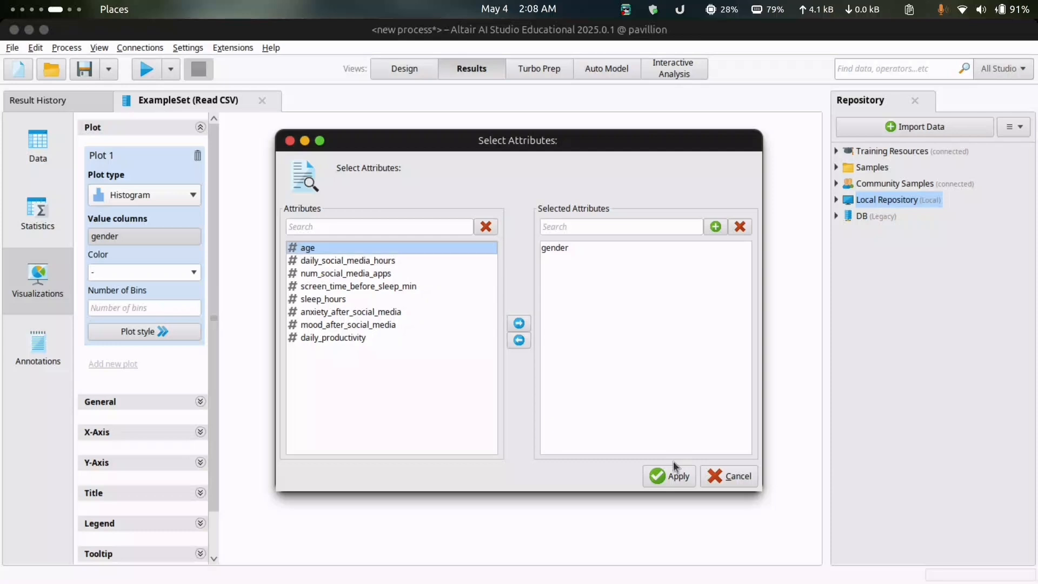
pyautogui.click(557, 248)
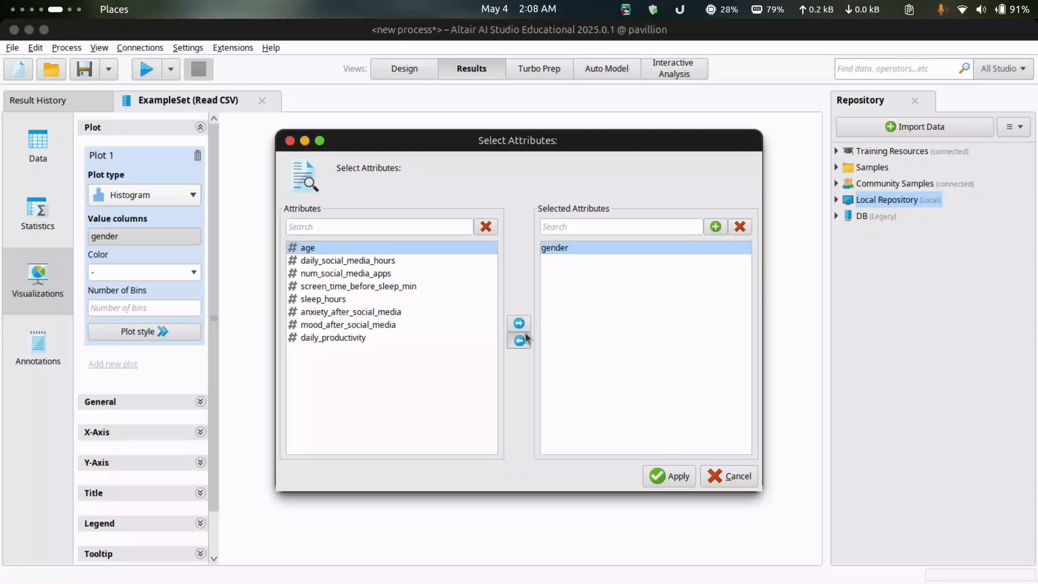
pyautogui.click(519, 340)
pyautogui.click(519, 323)
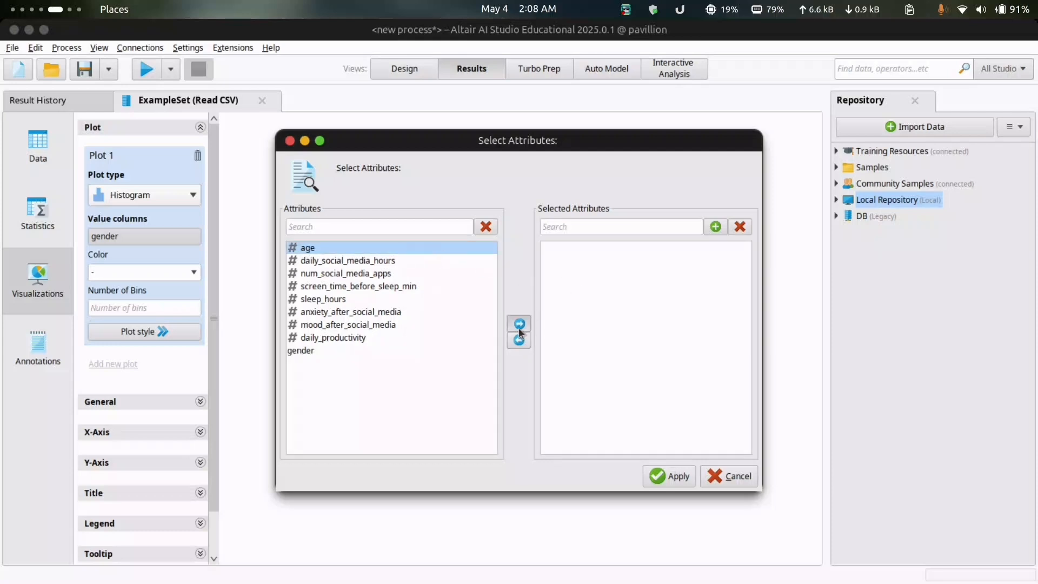
pyautogui.click(670, 476)
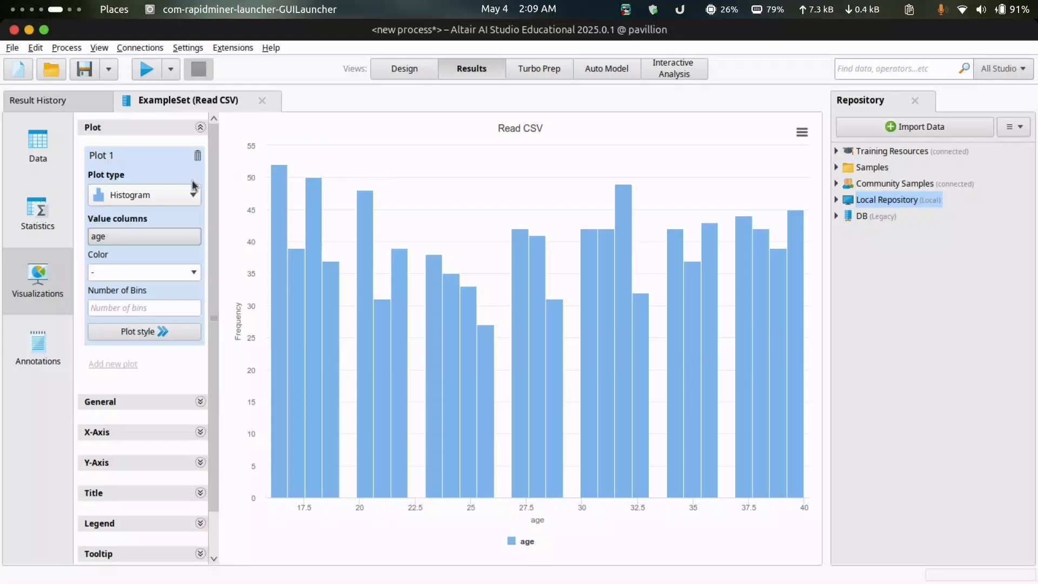
# - Change the plot type to Scatter / Bubble and set its X-axis column to sleep_hours
pyautogui.click(166, 195)
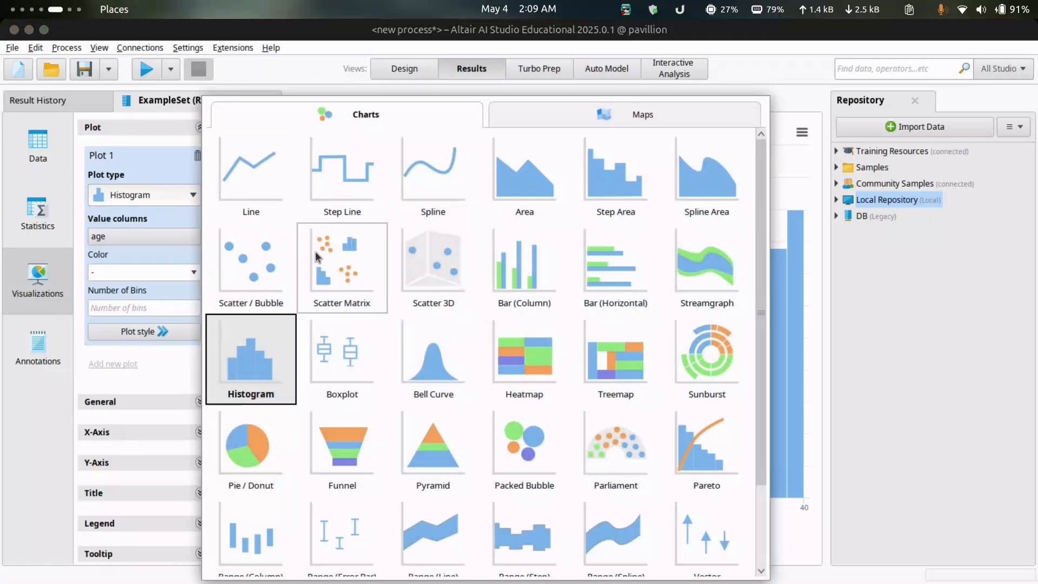
pyautogui.click(261, 264)
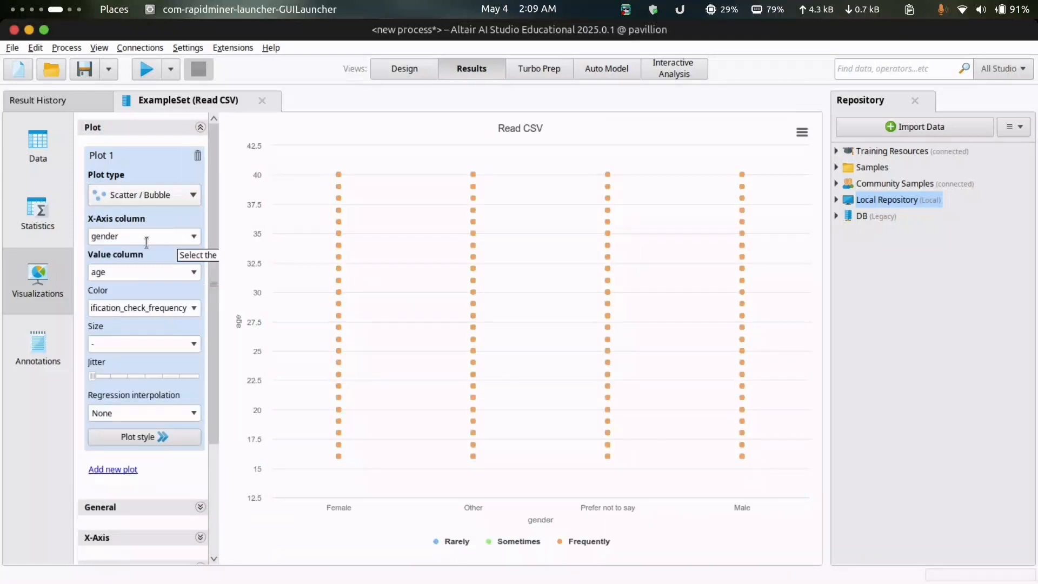
pyautogui.click(146, 242)
pyautogui.click(190, 241)
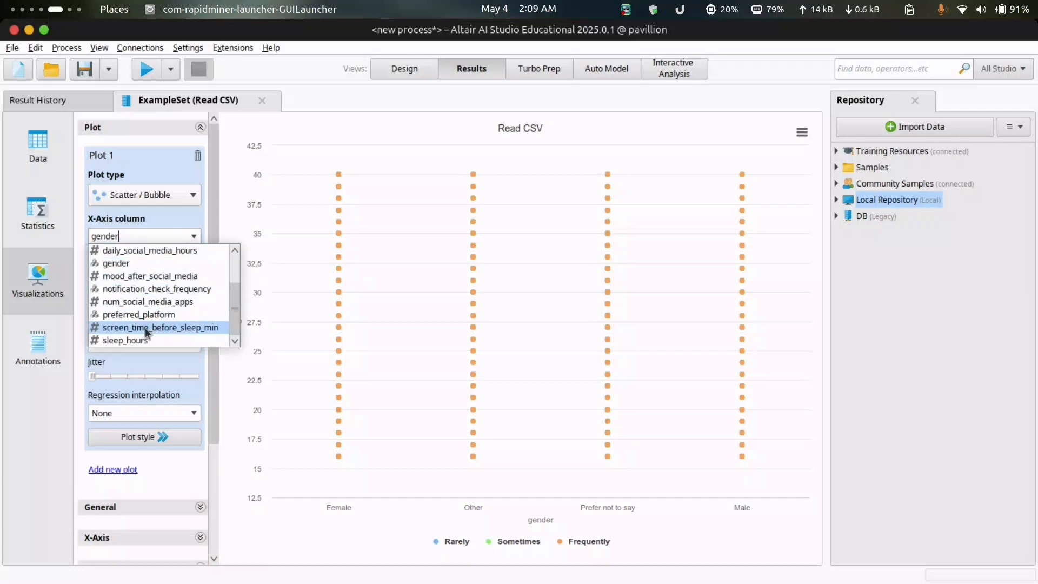
pyautogui.press('Escape')
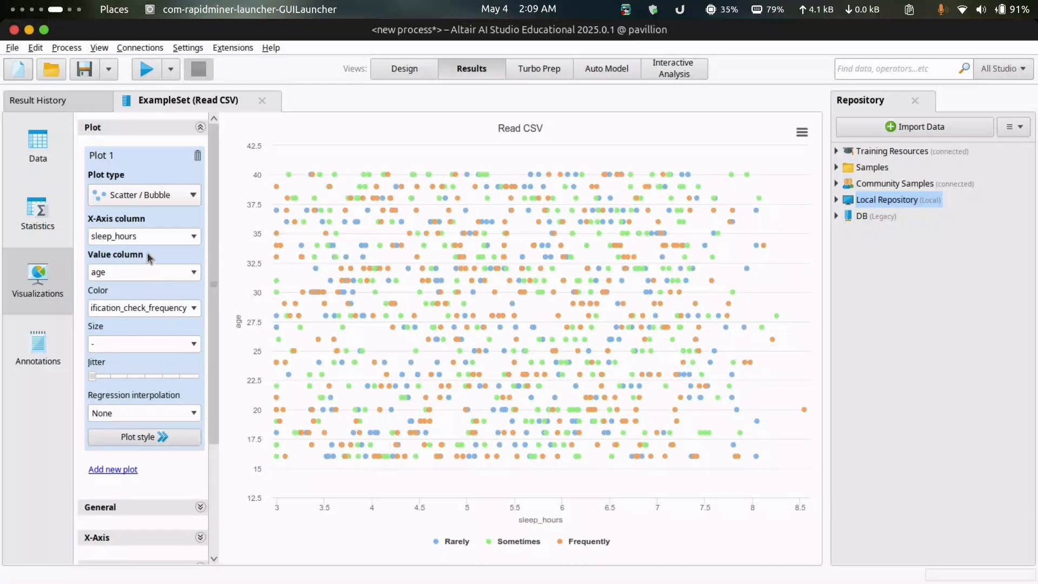
# - Set the scatter plot's value column to screen_time_before_sleep_min
pyautogui.click(134, 273)
pyautogui.click(195, 273)
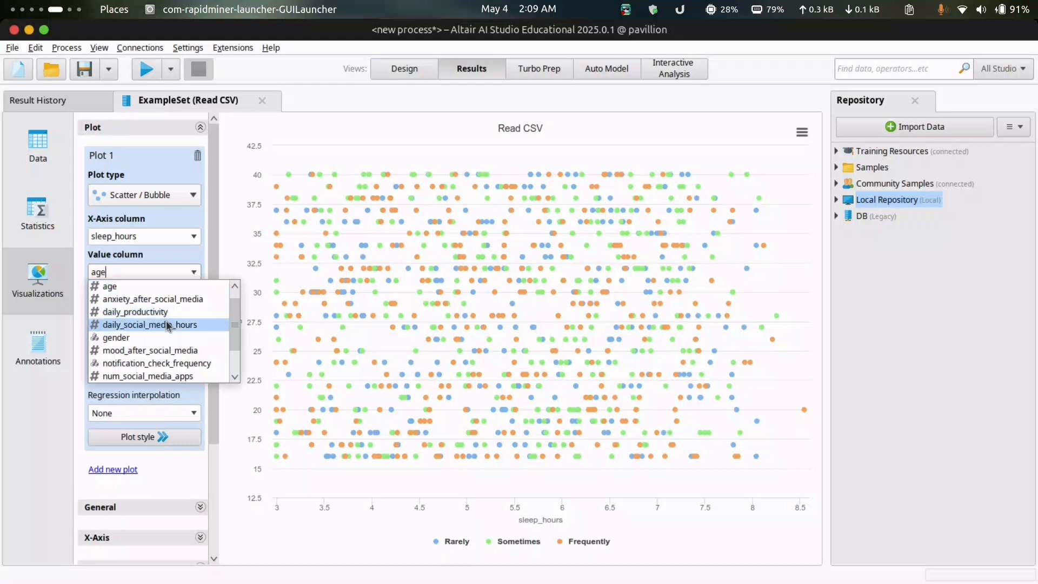
pyautogui.scroll(-1, 160, 337)
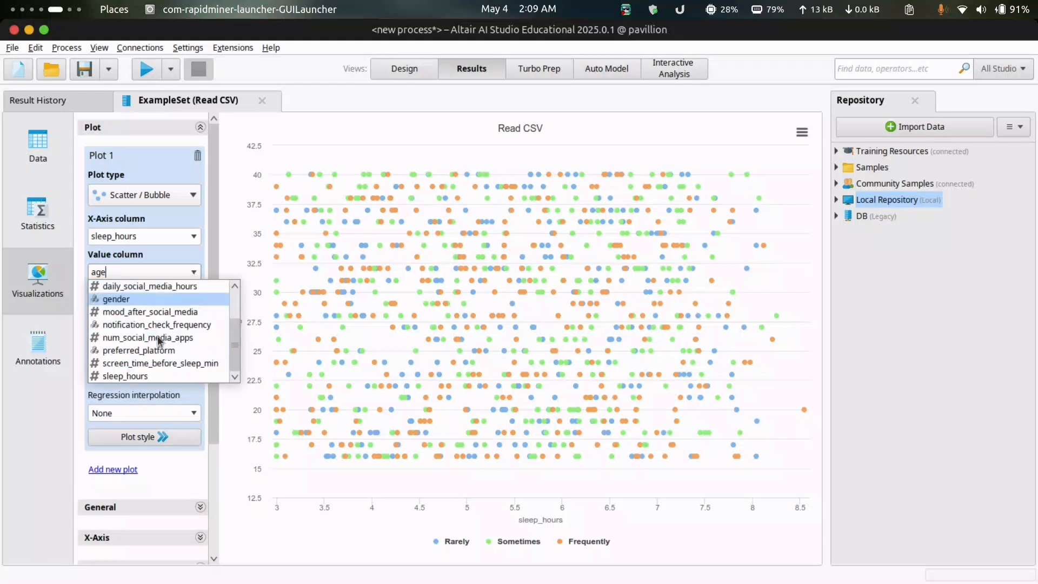
pyautogui.click(144, 364)
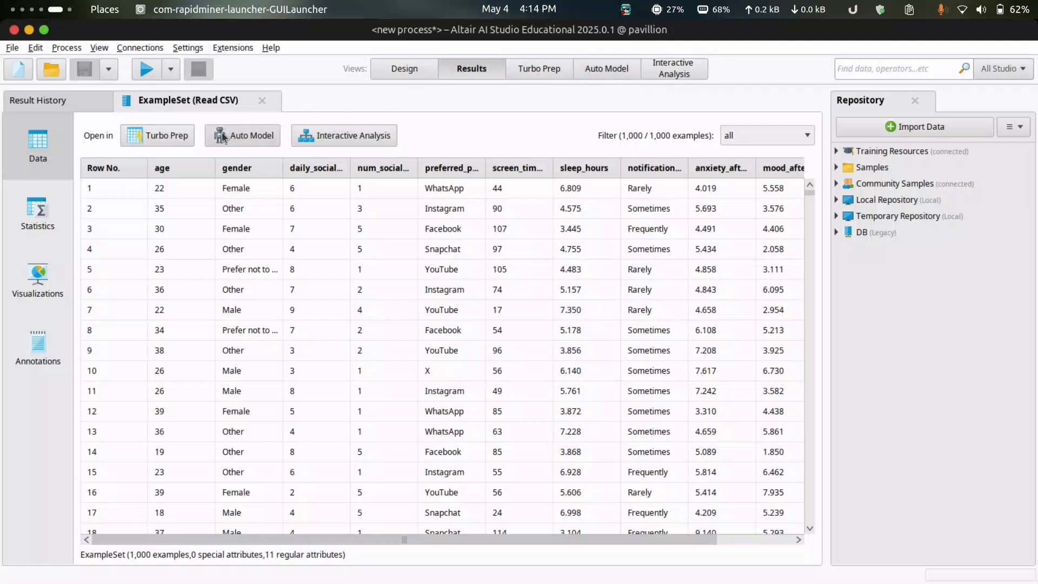
# - Open the Read CSV result data in Auto Model
pyautogui.click(592, 70)
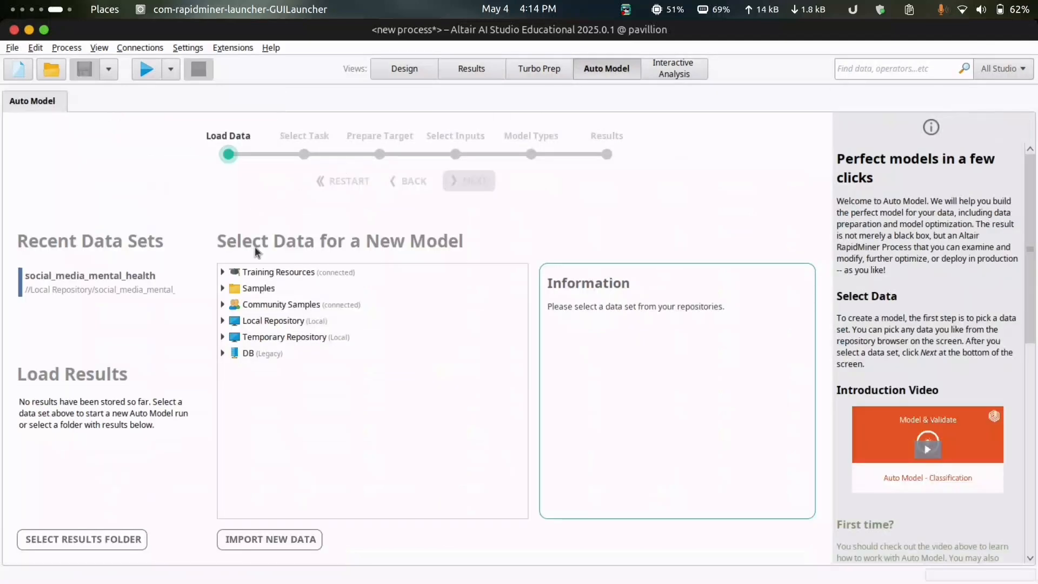
pyautogui.click(480, 65)
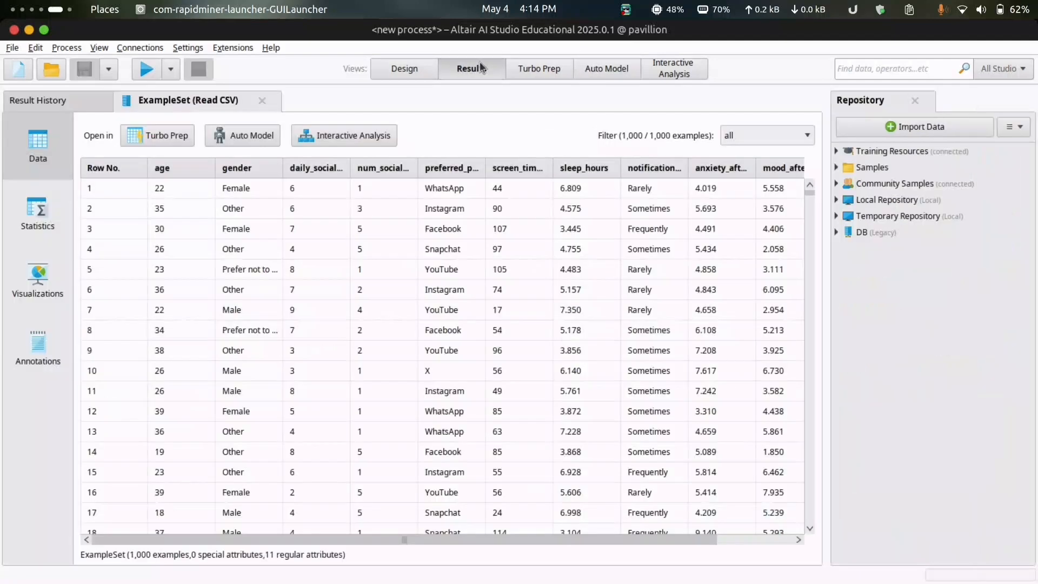
pyautogui.click(236, 134)
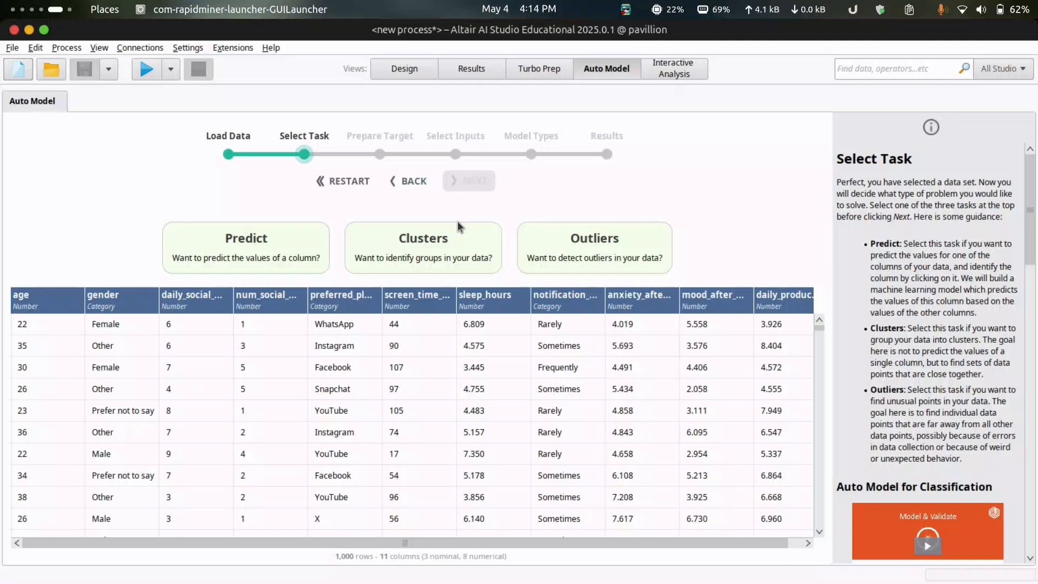
# - Choose to predict the mood_after_social_media column and keep it as a regression target without turning it into classification
pyautogui.click(694, 338)
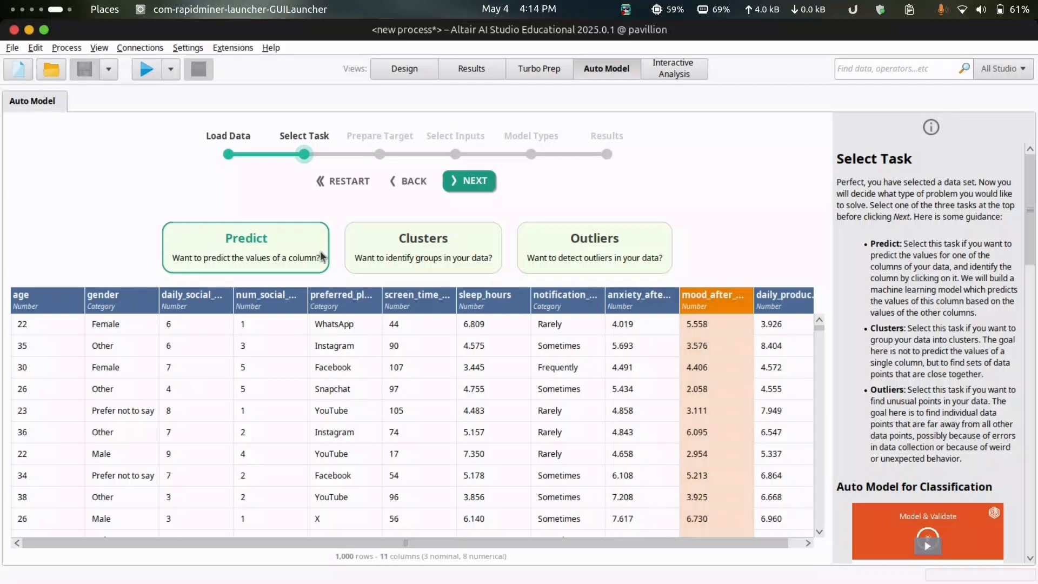
pyautogui.click(474, 190)
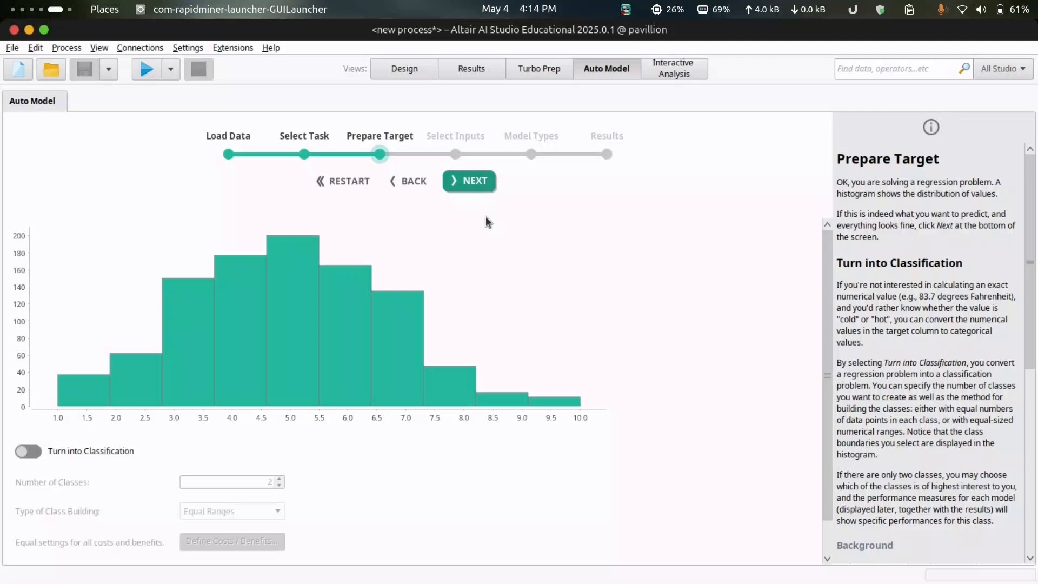
pyautogui.click(475, 183)
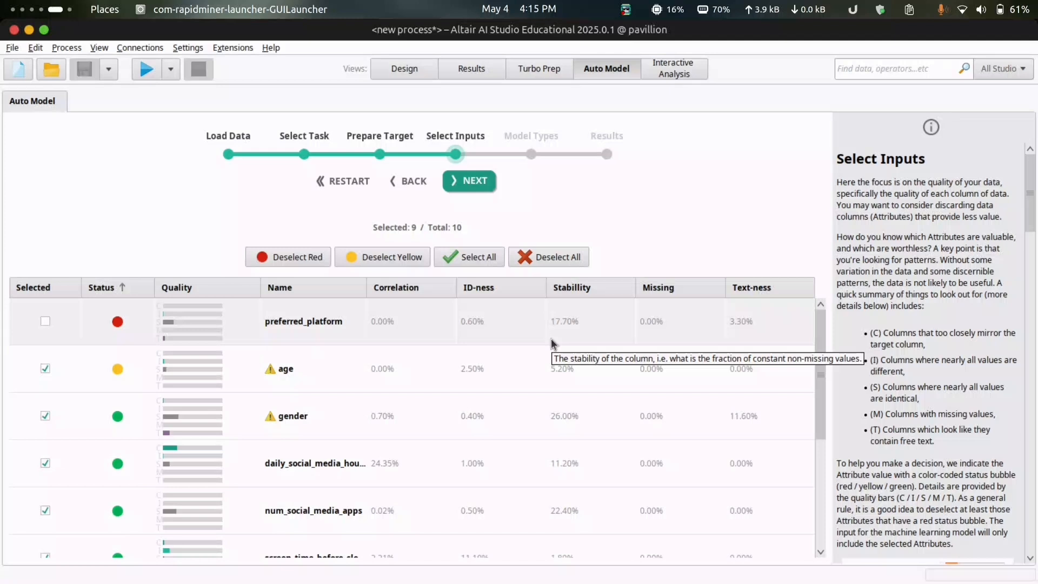
# - Review the quality of the input columns, deselect the red-status ones, and continue to the model types
pyautogui.scroll(-5, 550, 338)
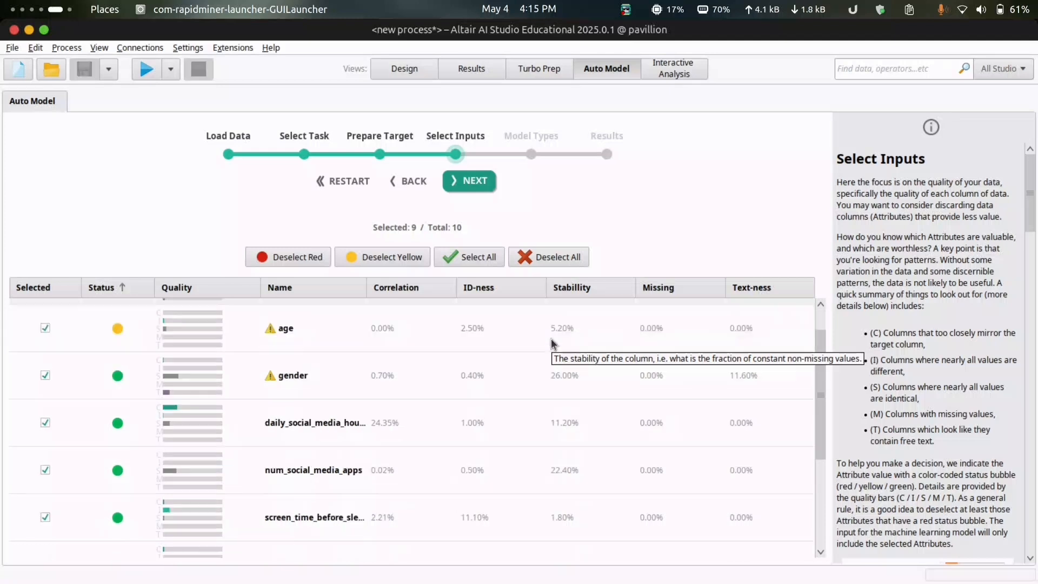
pyautogui.scroll(5, 550, 338)
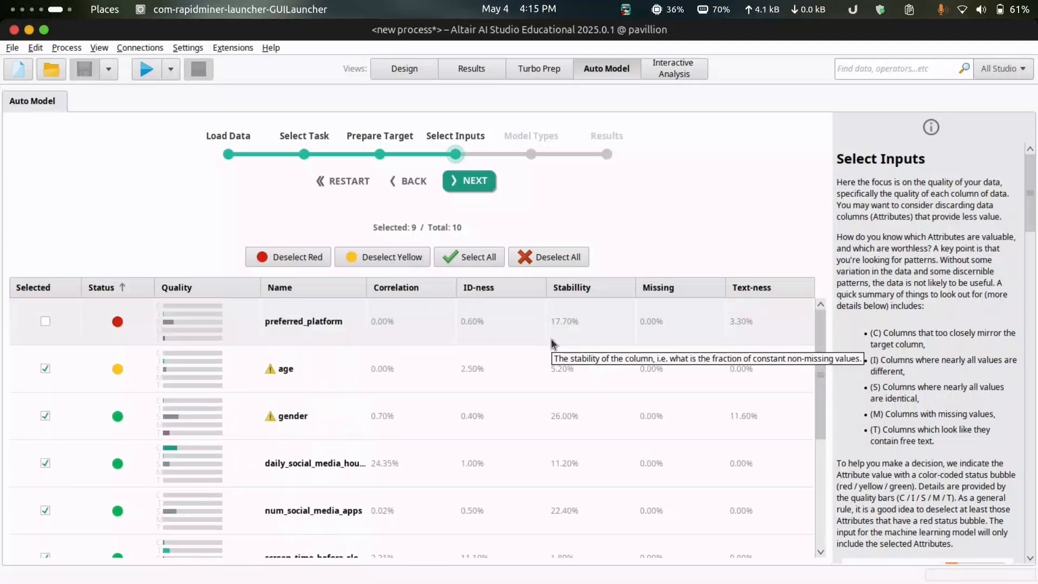
pyautogui.click(295, 260)
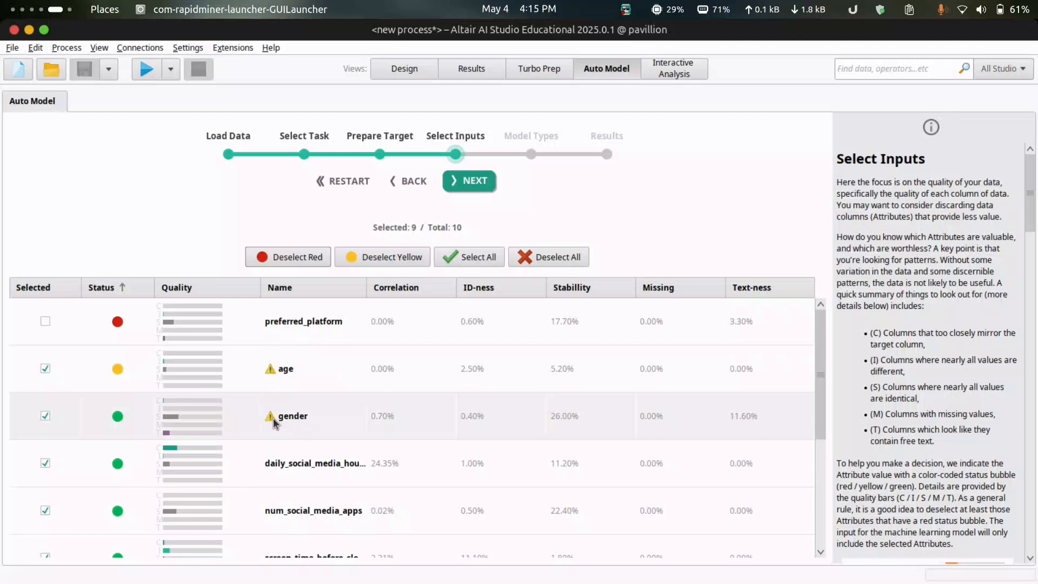
pyautogui.moveTo(274, 422)
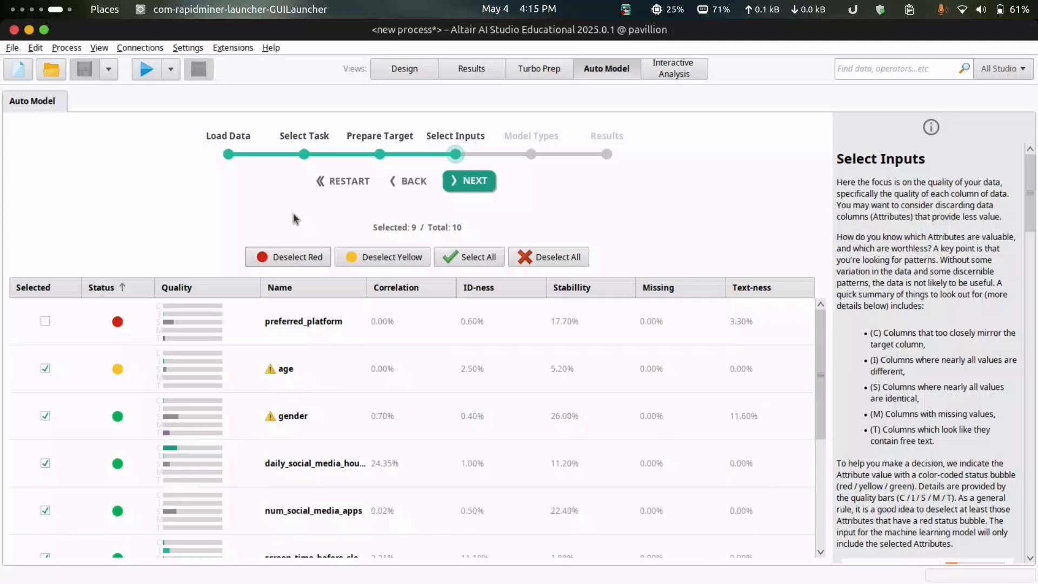
pyautogui.click(473, 181)
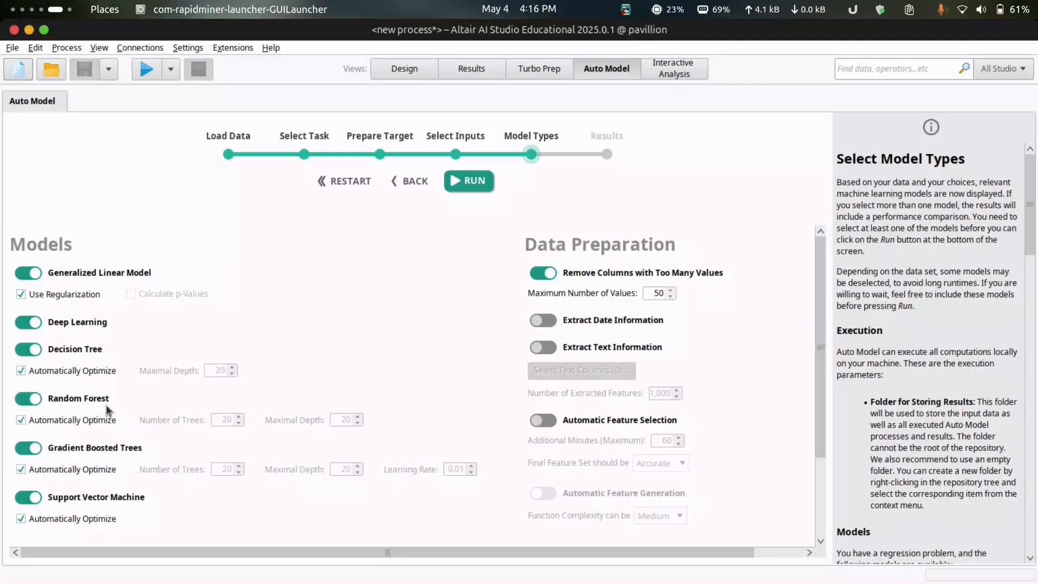
# - Review the model and data preparation settings, then run Auto Model with all listed models enabled
pyautogui.scroll(-3, 134, 454)
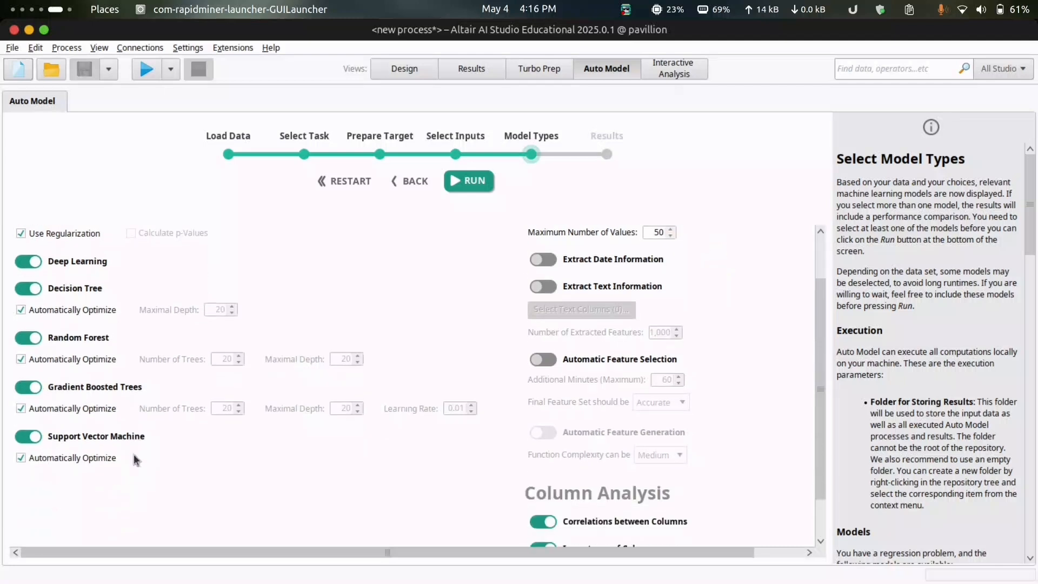
pyautogui.scroll(1, 151, 439)
pyautogui.scroll(2, 150, 439)
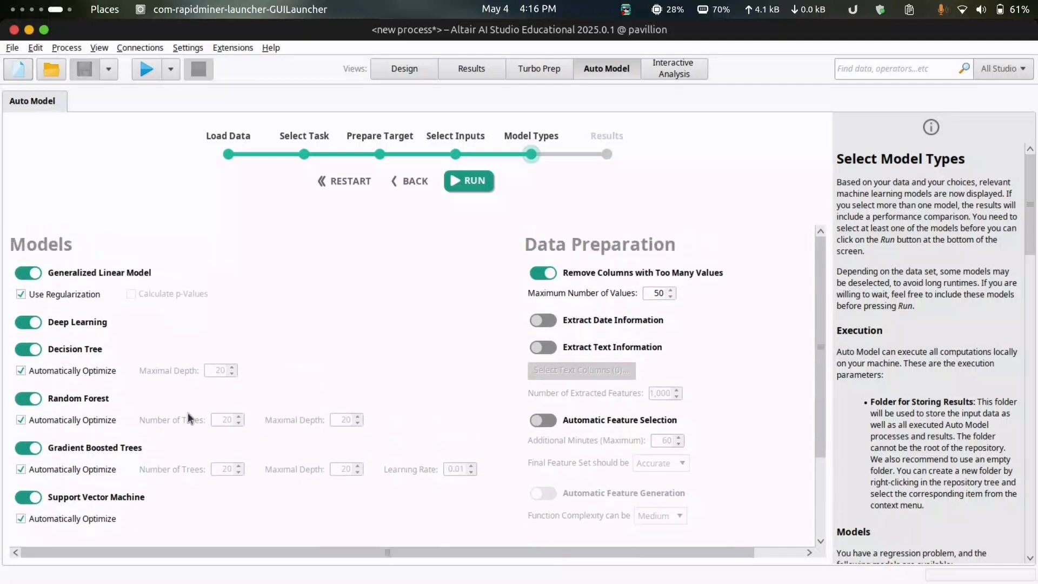
pyautogui.scroll(-1, 320, 346)
pyautogui.scroll(1, 319, 346)
pyautogui.scroll(-3, 450, 291)
pyautogui.scroll(3, 451, 290)
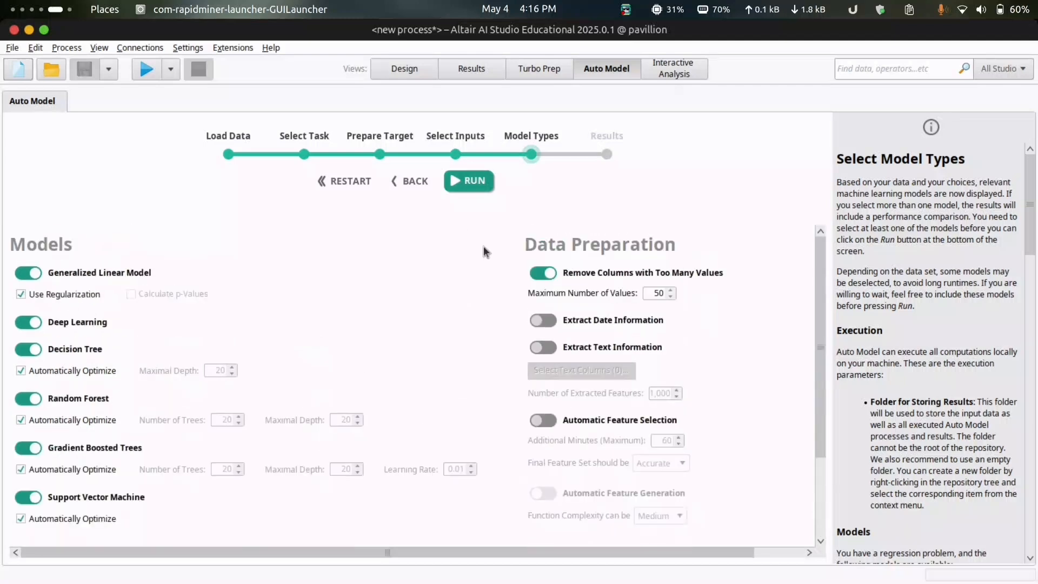
pyautogui.click(462, 184)
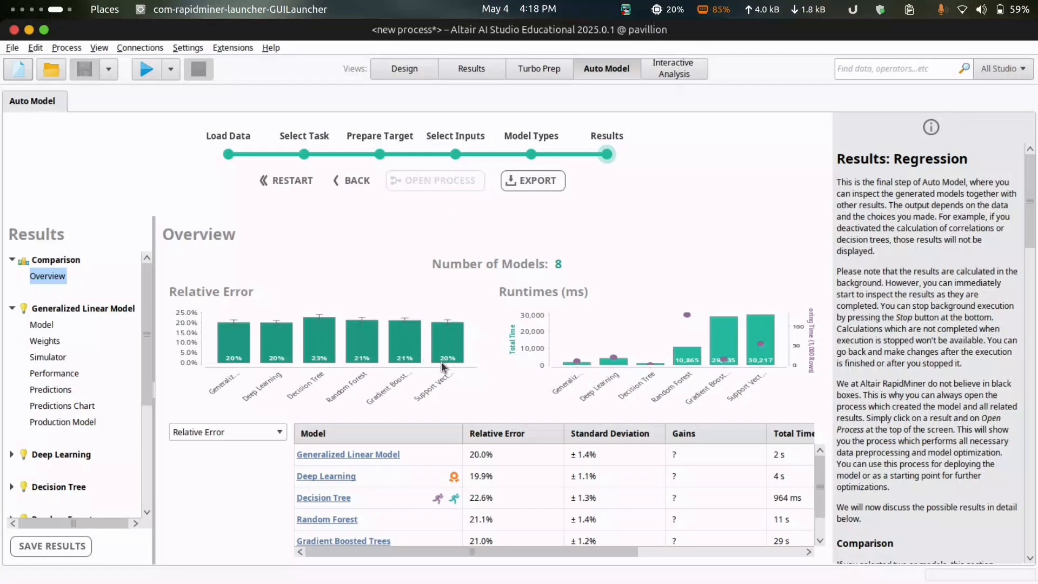
# - Check the performance metrics available in the model comparison and open the Generalized Linear Model's coefficients
pyautogui.click(254, 433)
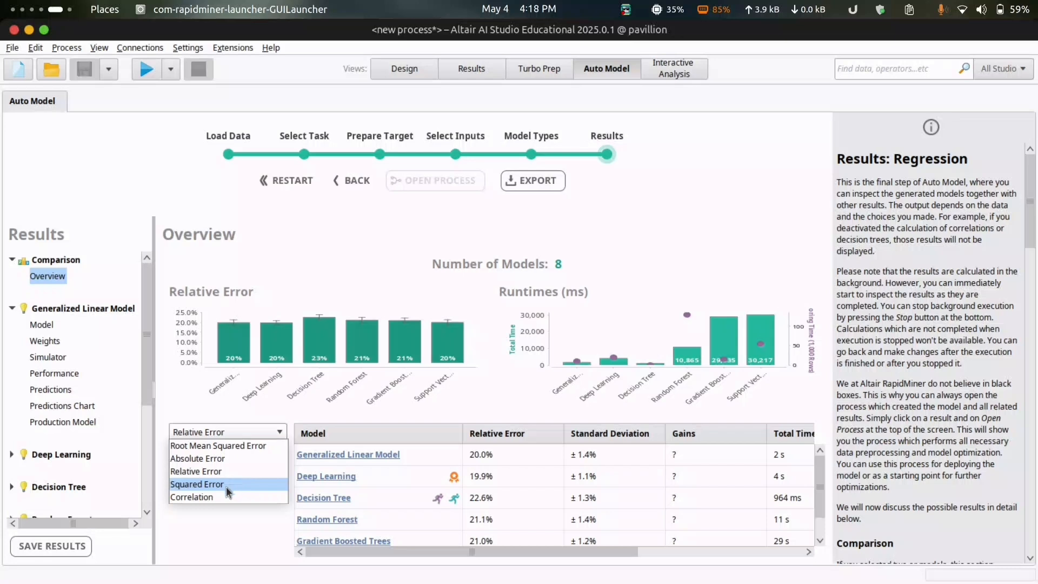
pyautogui.click(213, 507)
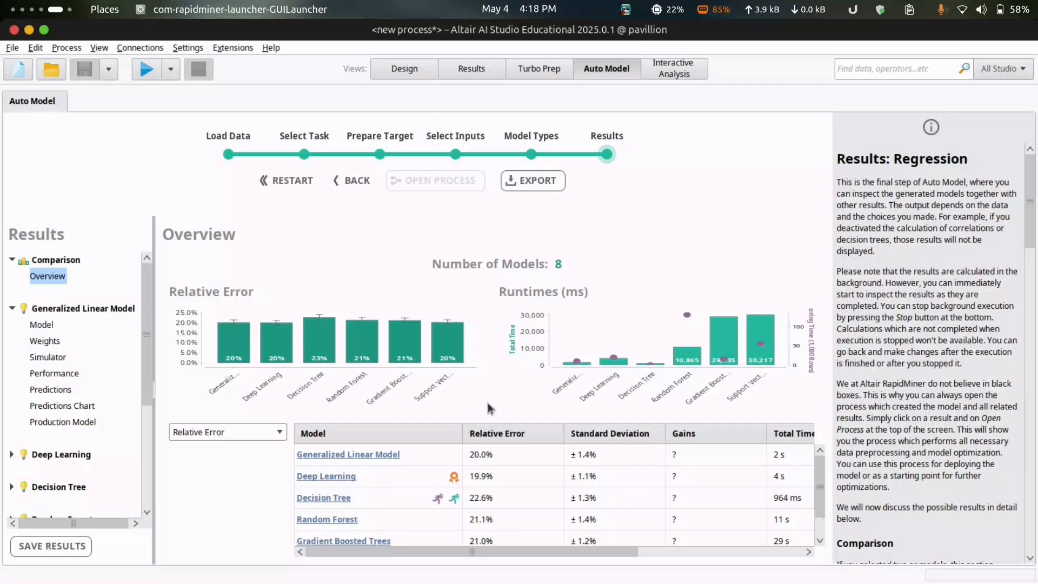
pyautogui.click(361, 457)
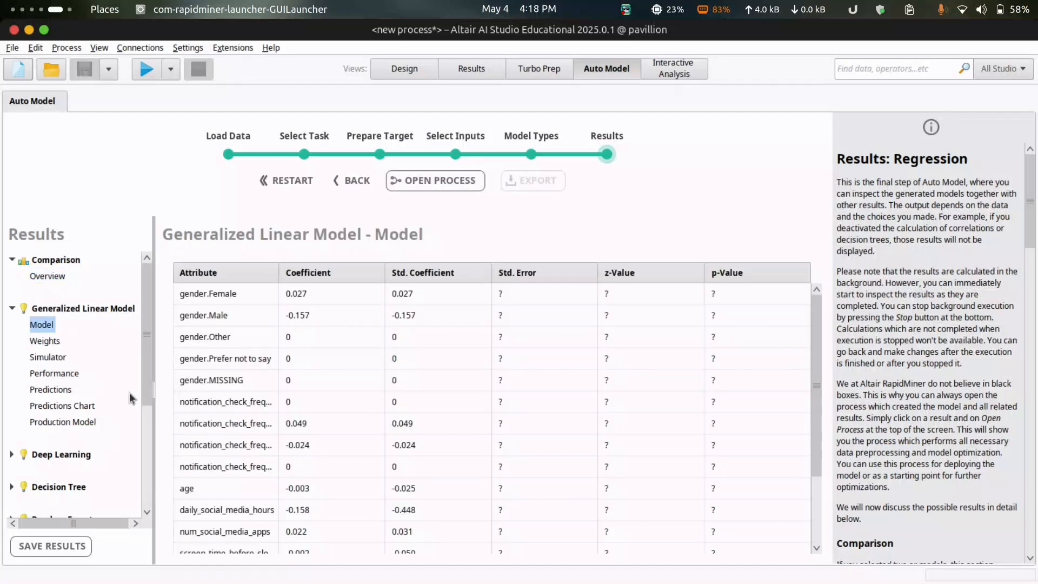
# - Examine the Generalized Linear Model's predictions chart, prediction rows and attribute weights
pyautogui.click(55, 406)
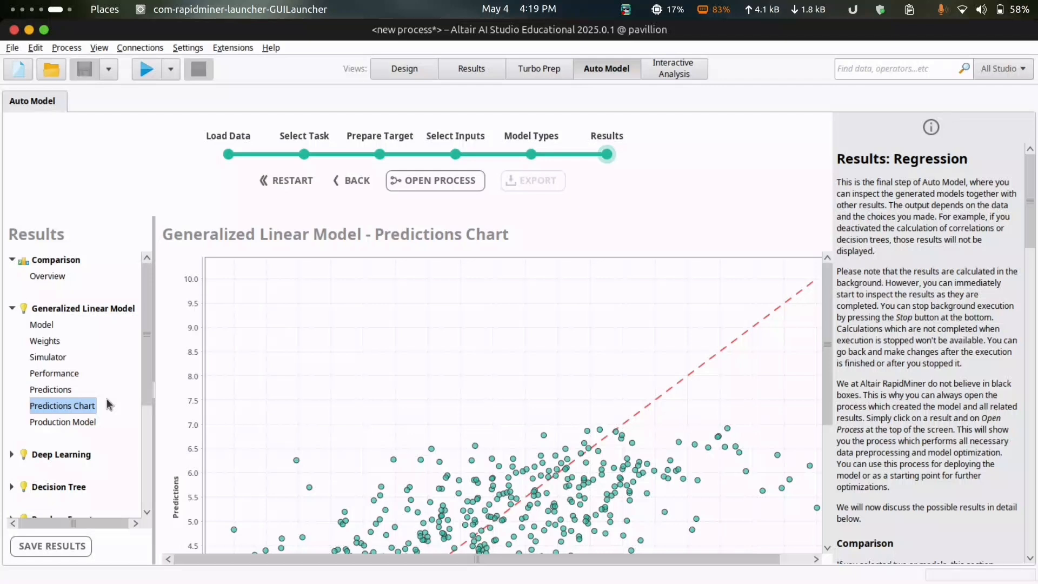
pyautogui.click(53, 389)
pyautogui.scroll(-4, 361, 400)
pyautogui.scroll(4, 361, 400)
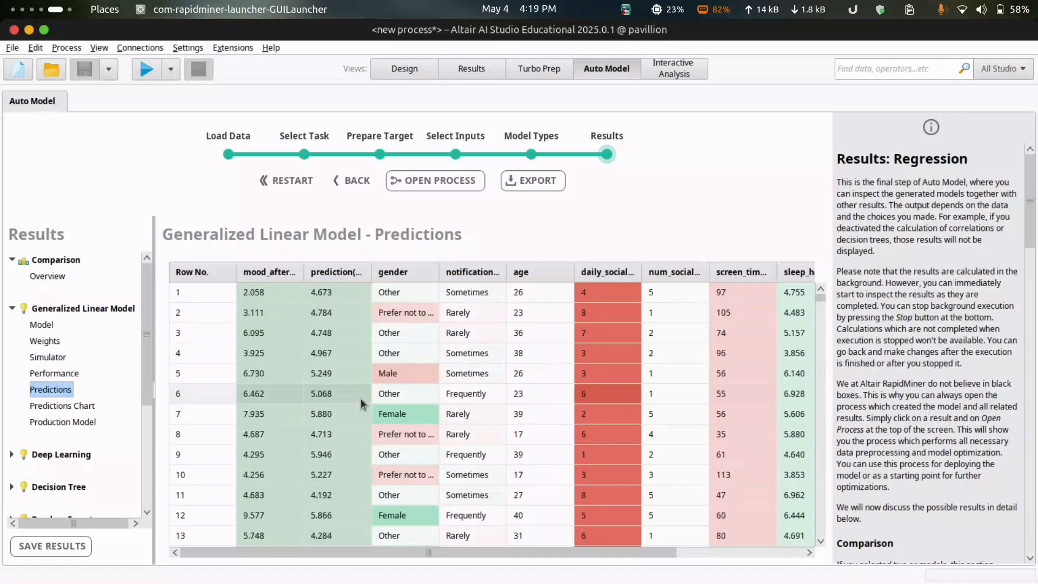
pyautogui.click(44, 340)
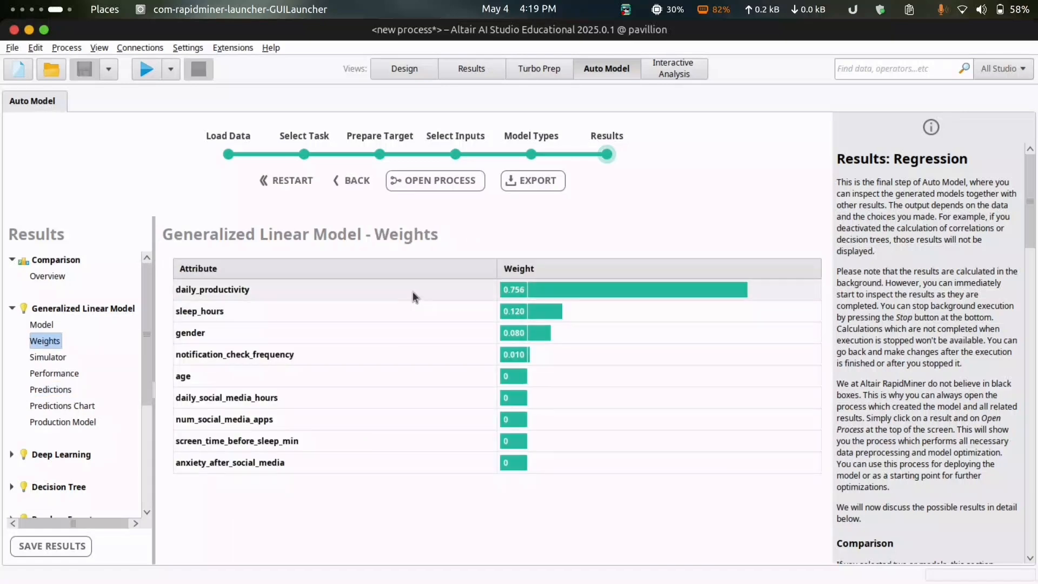
# - Collapse the Generalized Linear Model results and view the general data and column statistics from age through daily_social_media_hours
pyautogui.click(12, 308)
pyautogui.scroll(-3, 94, 393)
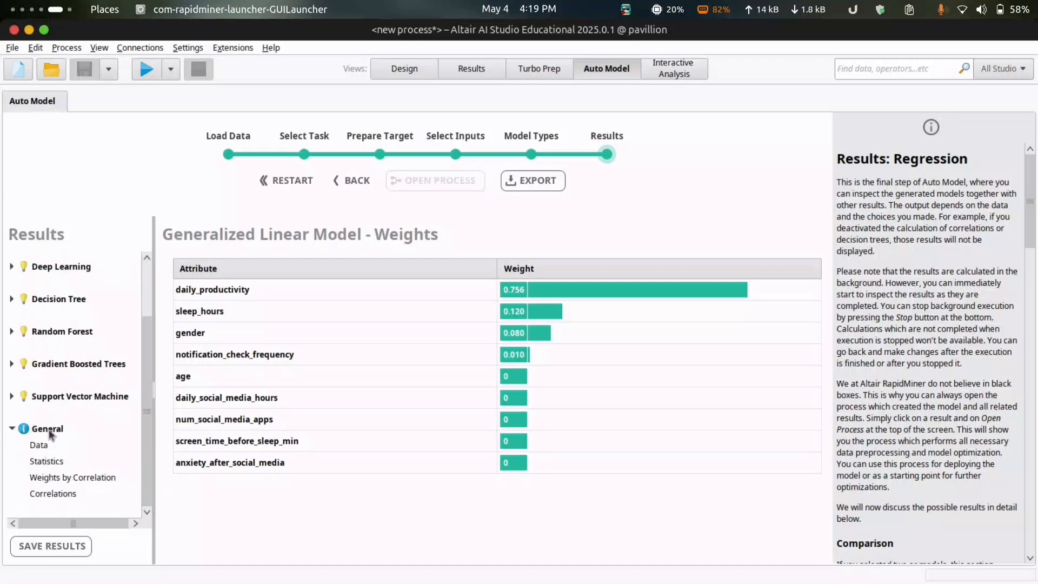
pyautogui.click(39, 445)
pyautogui.click(40, 462)
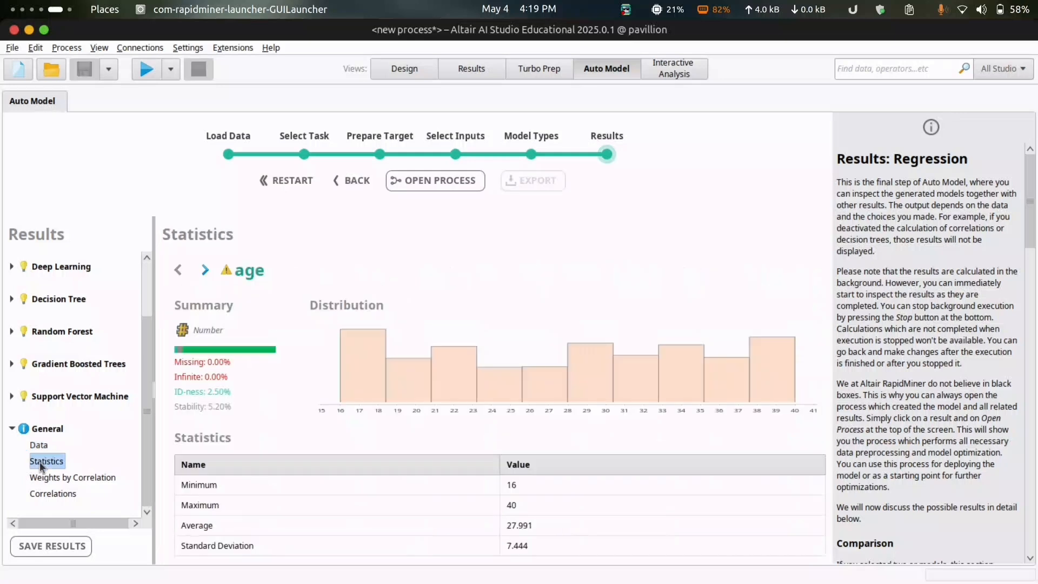
pyautogui.click(205, 271)
pyautogui.click(206, 271)
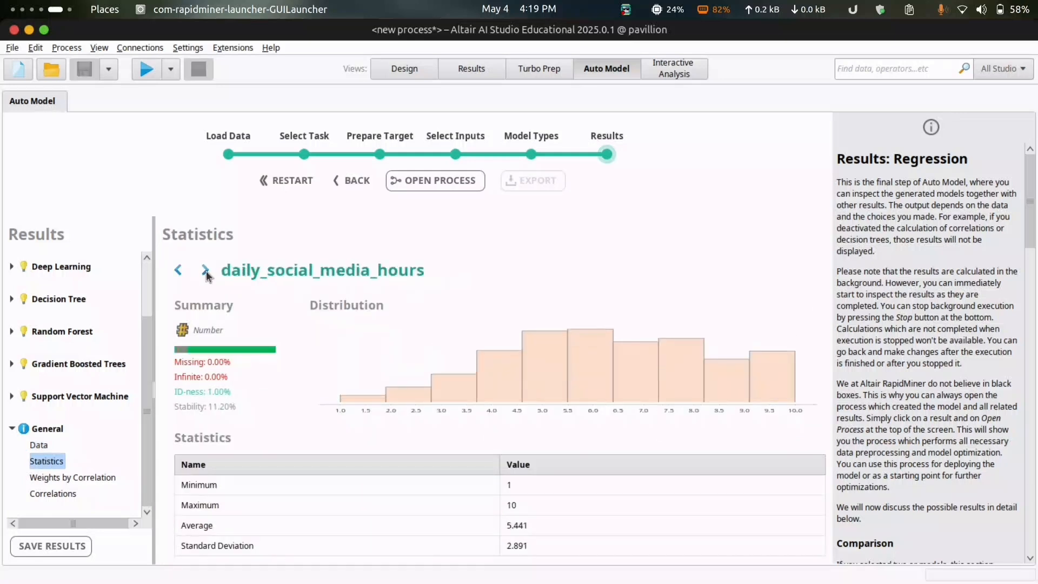
# - Examine the attribute weights by correlation and the full correlation matrix
pyautogui.click(60, 480)
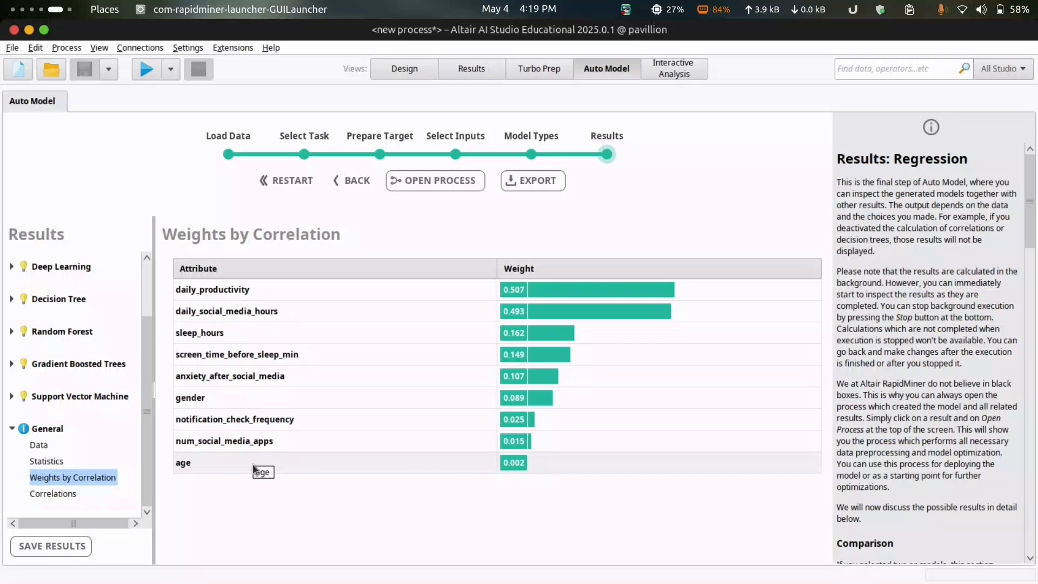
pyautogui.click(52, 493)
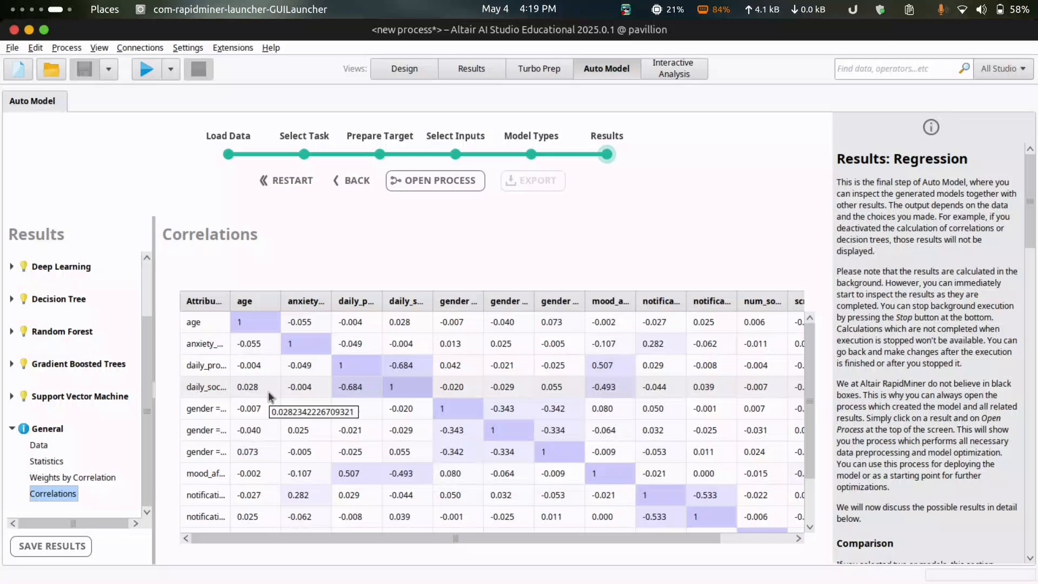
pyautogui.scroll(-2, 268, 391)
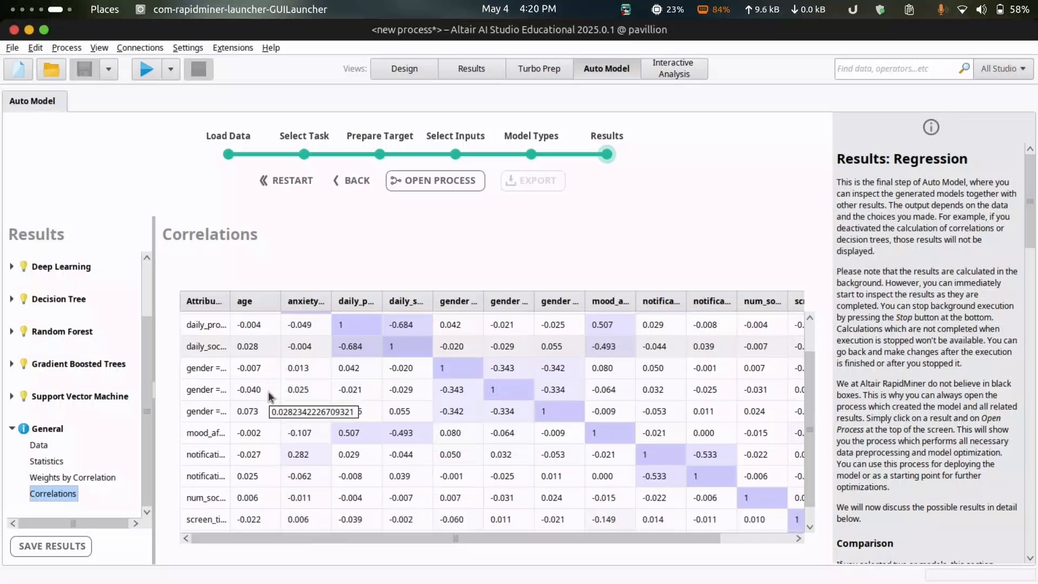
pyautogui.scroll(2, 268, 391)
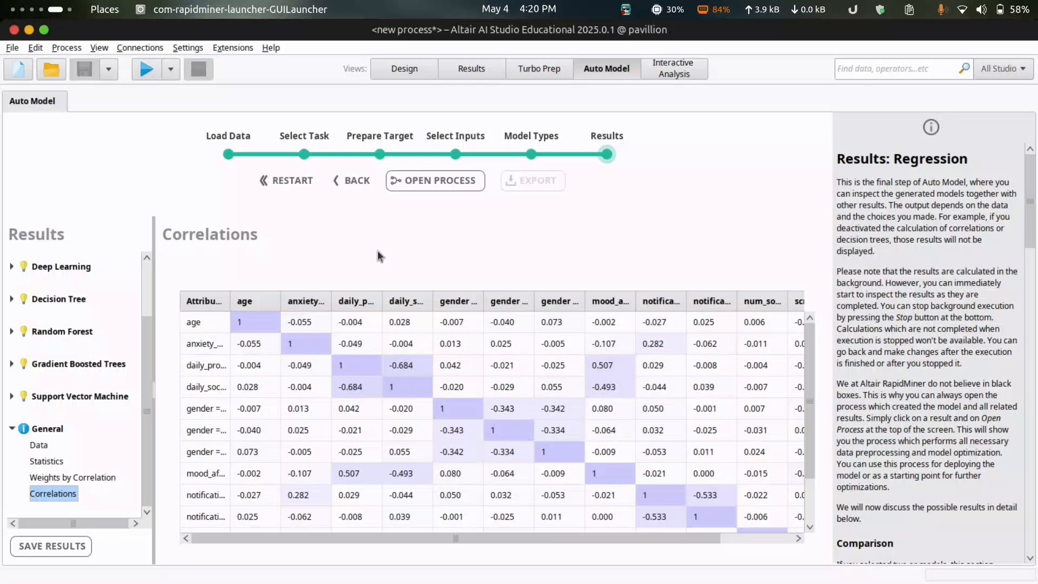
# - Save the unnamed process in the Temporary Repository as Altair_projecr and open the process that generates the correlations
pyautogui.scroll(-1, 388, 388)
pyautogui.scroll(1, 386, 393)
pyautogui.click(434, 180)
pyautogui.click(561, 348)
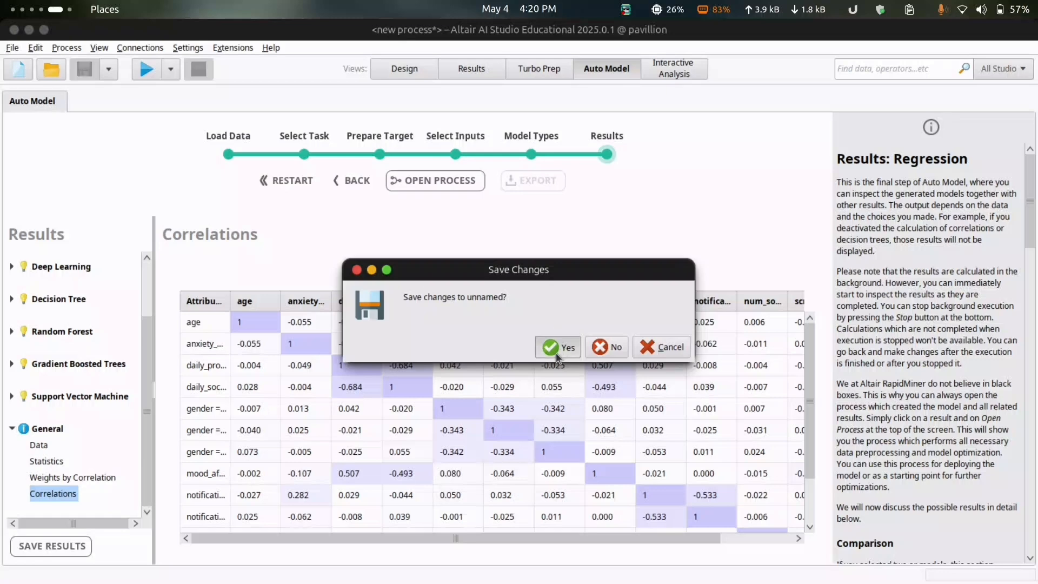
pyautogui.click(320, 227)
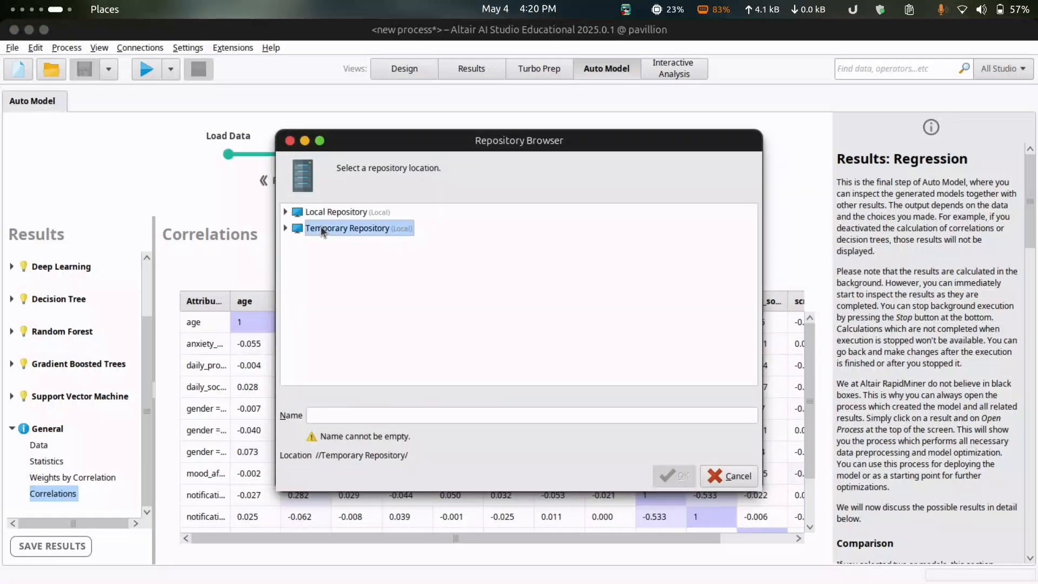
pyautogui.click(285, 229)
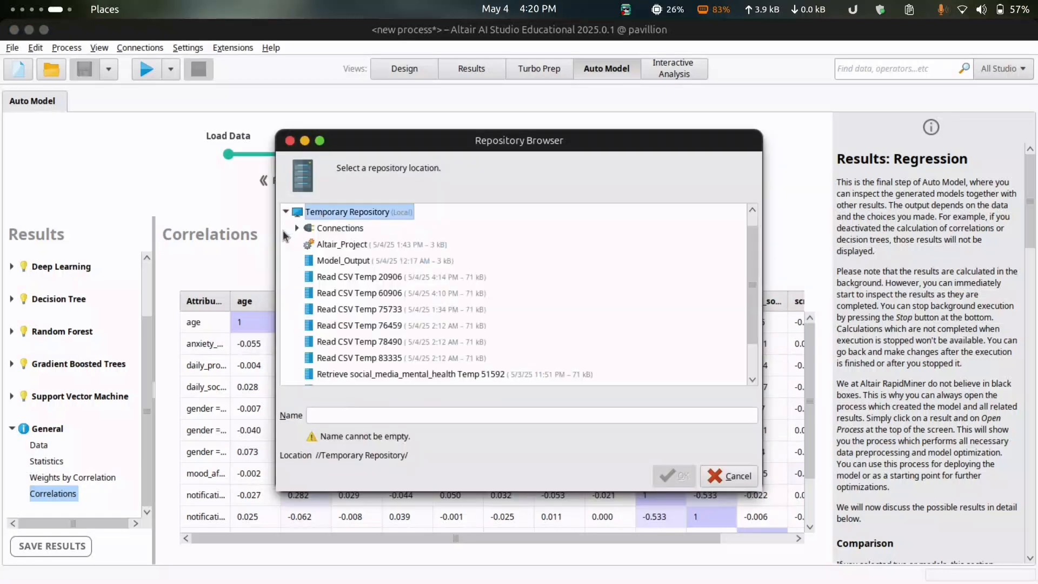
pyautogui.click(331, 417)
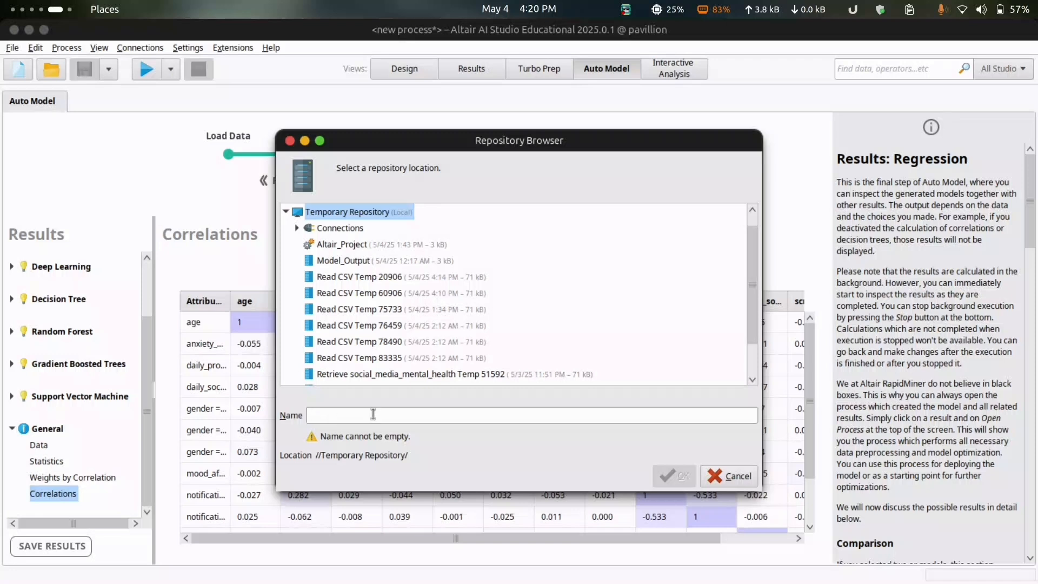
pyautogui.write('Altair_')
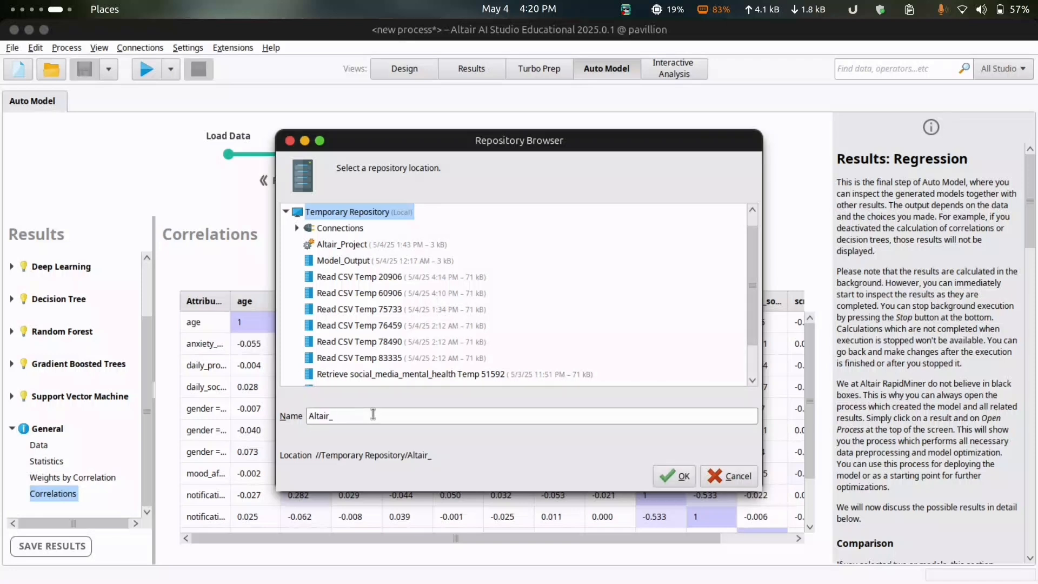
pyautogui.write('projecr')
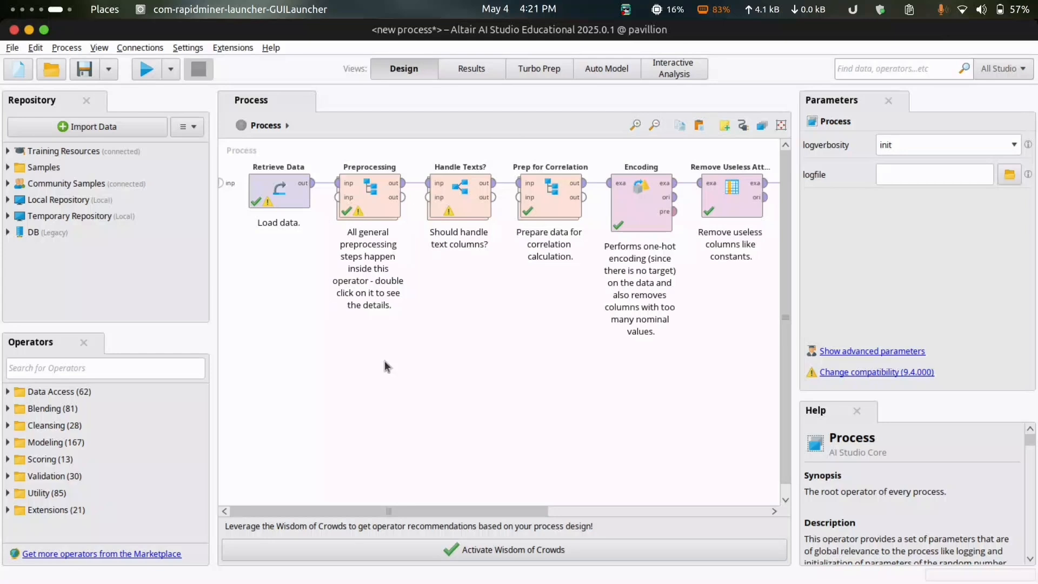
# - Examine the correlation process's operator chain from Retrieve Data through Correlation Matrix and Annotate
pyautogui.moveTo(315, 508); pyautogui.dragTo(203, 502)
pyautogui.moveTo(339, 507)
pyautogui.mouseDown()
pyautogui.moveTo(470, 516)
pyautogui.moveTo(534, 507)
pyautogui.mouseUp()
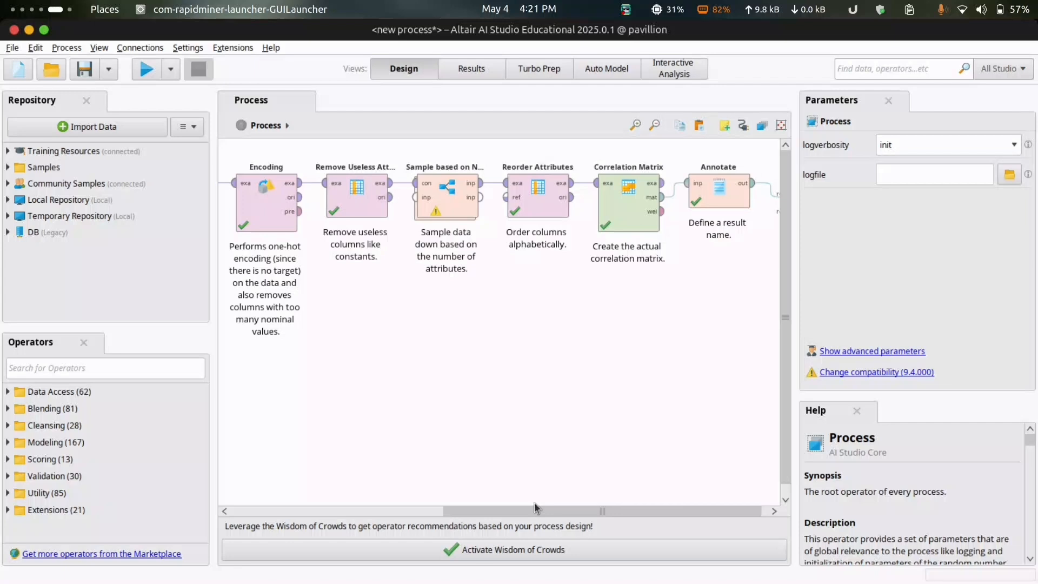
pyautogui.scroll(-1, 534, 502)
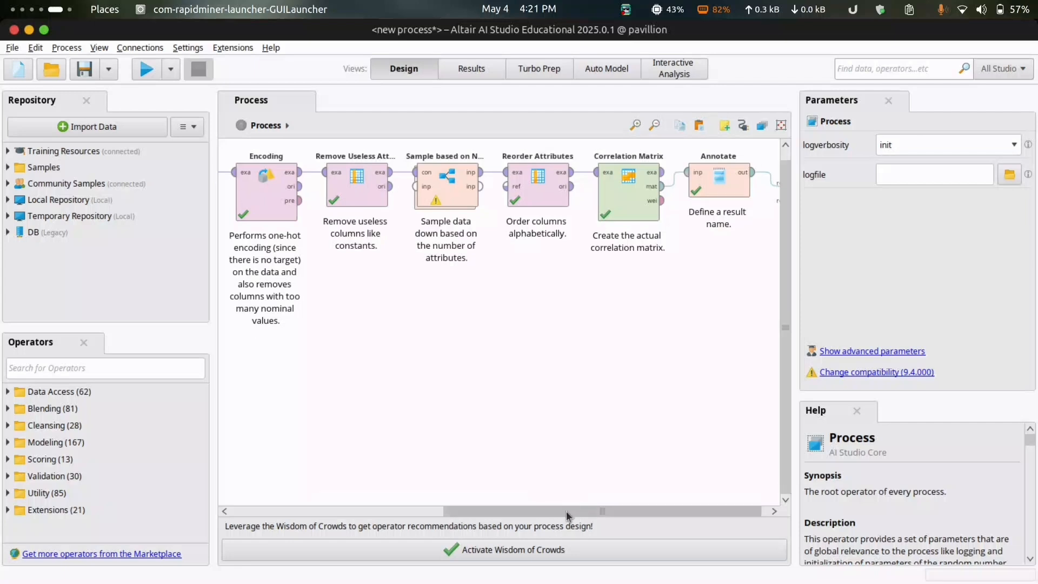
pyautogui.moveTo(625, 513); pyautogui.dragTo(336, 500)
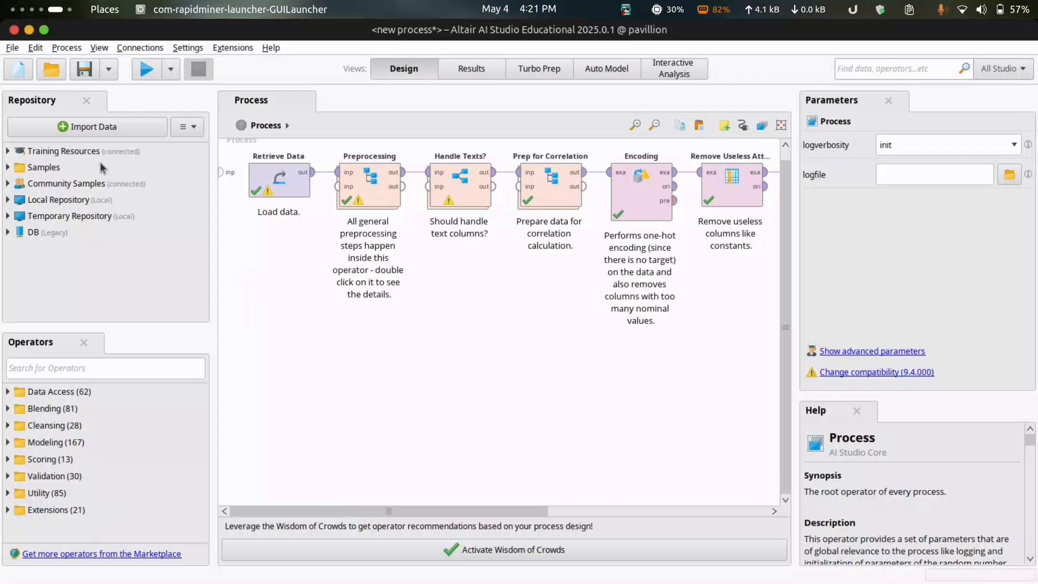
# - Check the repository location dialog for saving the process and the Export Process dialog, closing each without saving
pyautogui.click(13, 49)
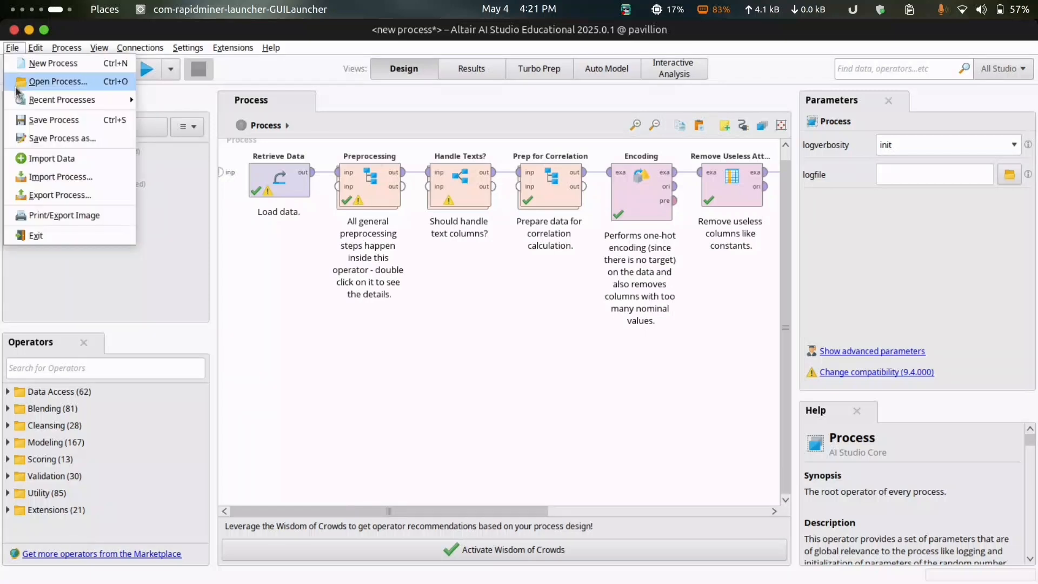
pyautogui.click(43, 124)
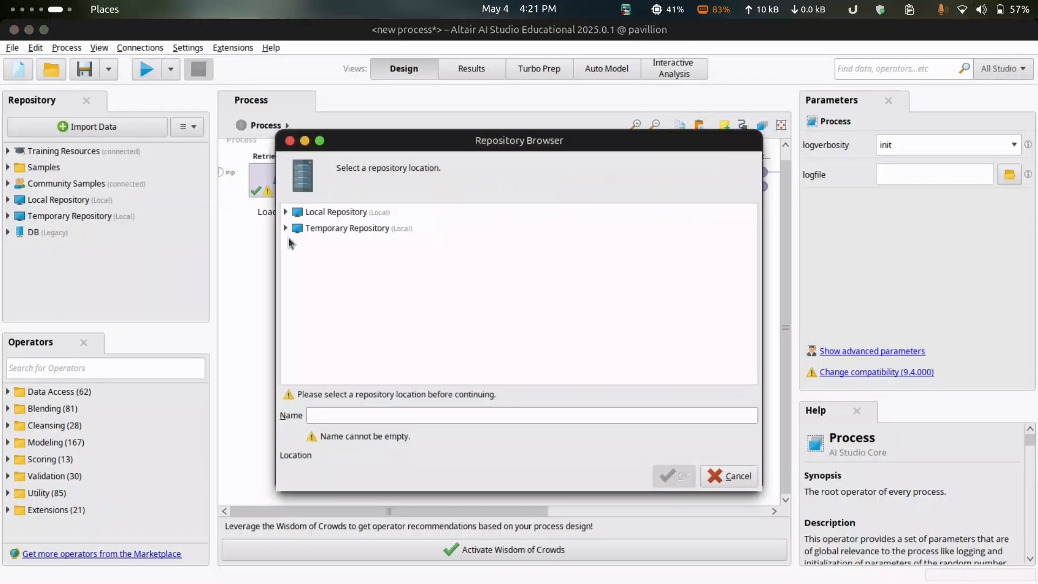
pyautogui.click(289, 141)
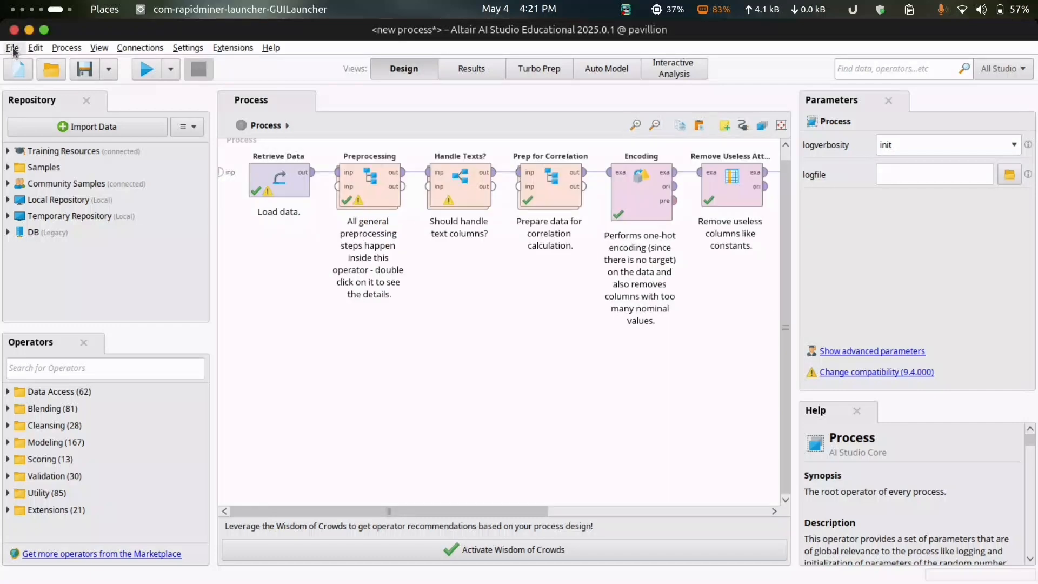
pyautogui.click(11, 47)
pyautogui.click(61, 189)
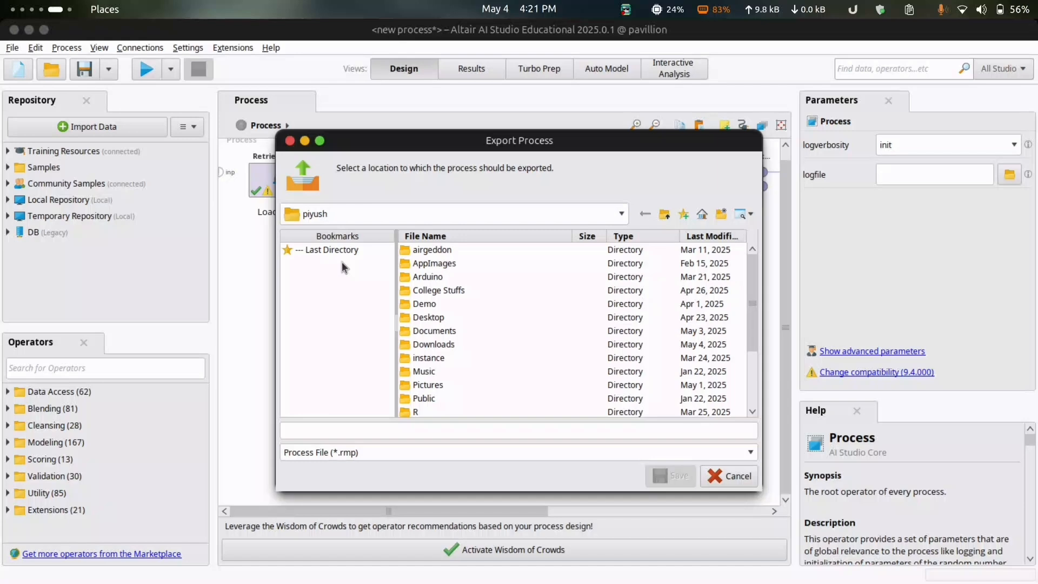
pyautogui.click(727, 475)
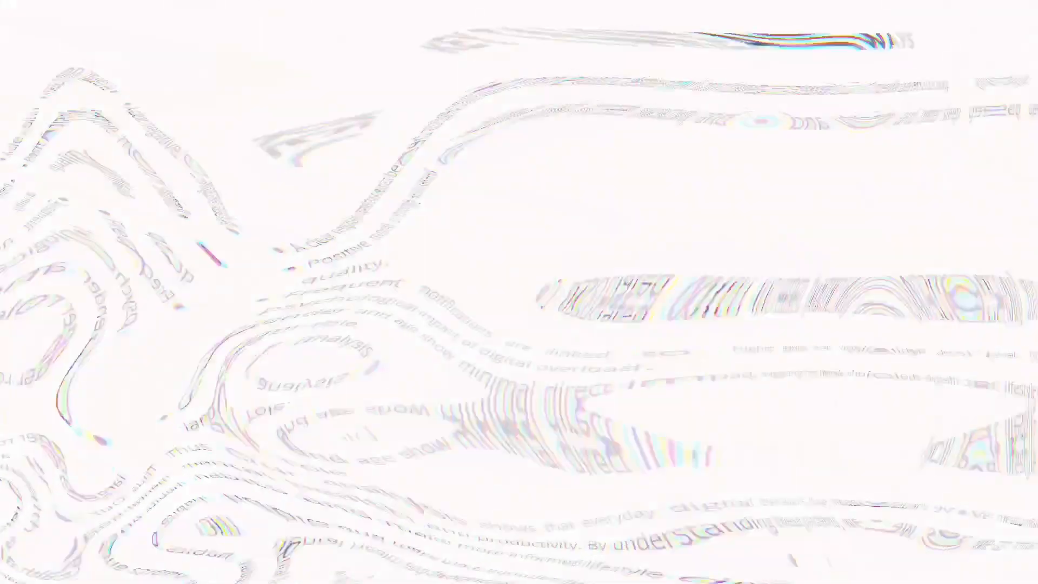